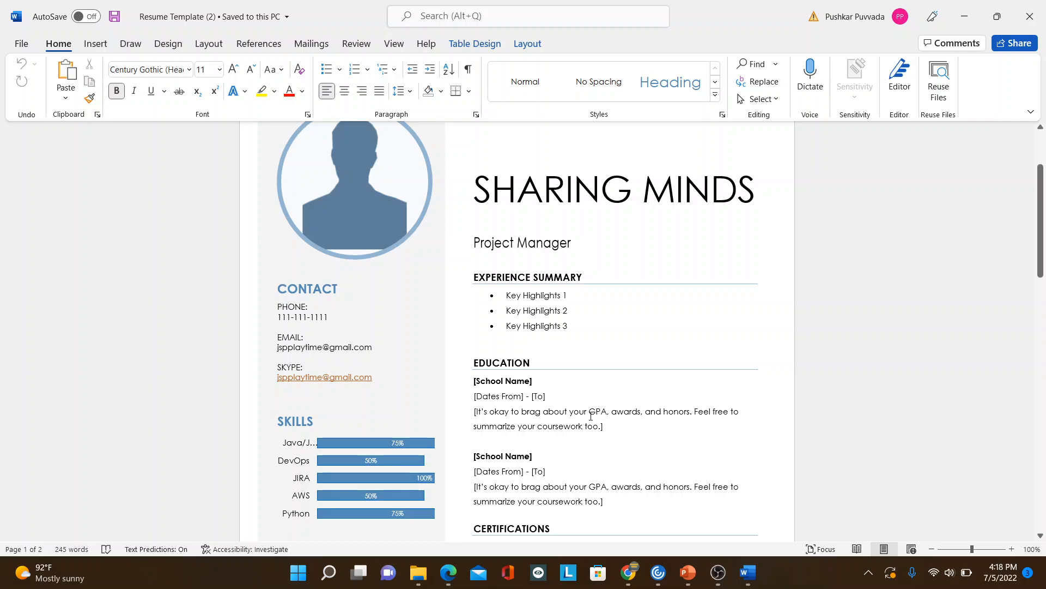
Step: Review the placeholder entries in the Education and Certifications sections of the resume template
{"action": "left_click_drag", "start_coordinate": [590, 411], "coordinate": [609, 410]}
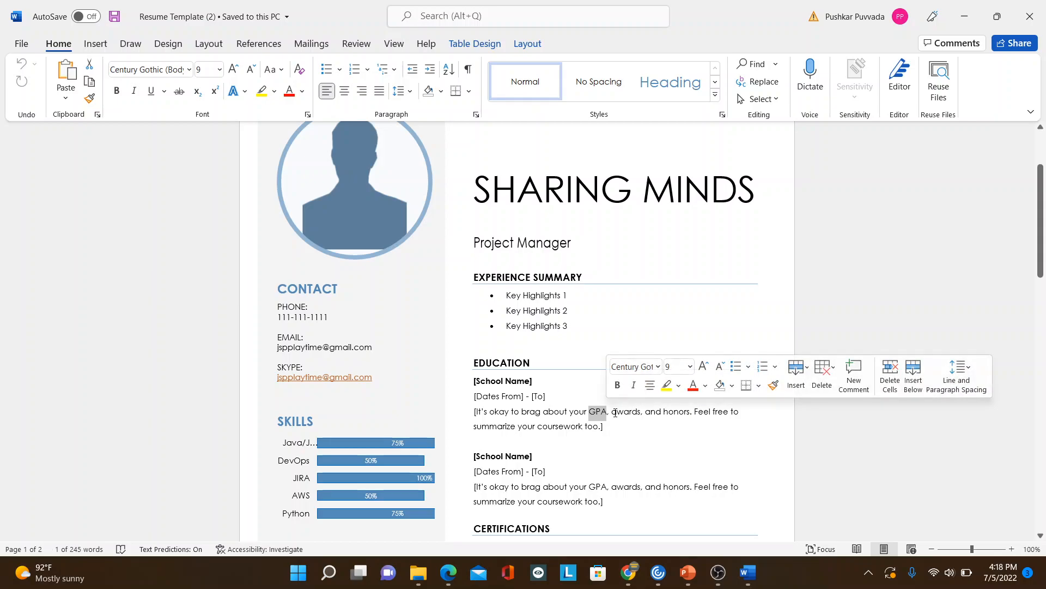
{"action": "left_click_drag", "start_coordinate": [613, 412], "coordinate": [679, 415]}
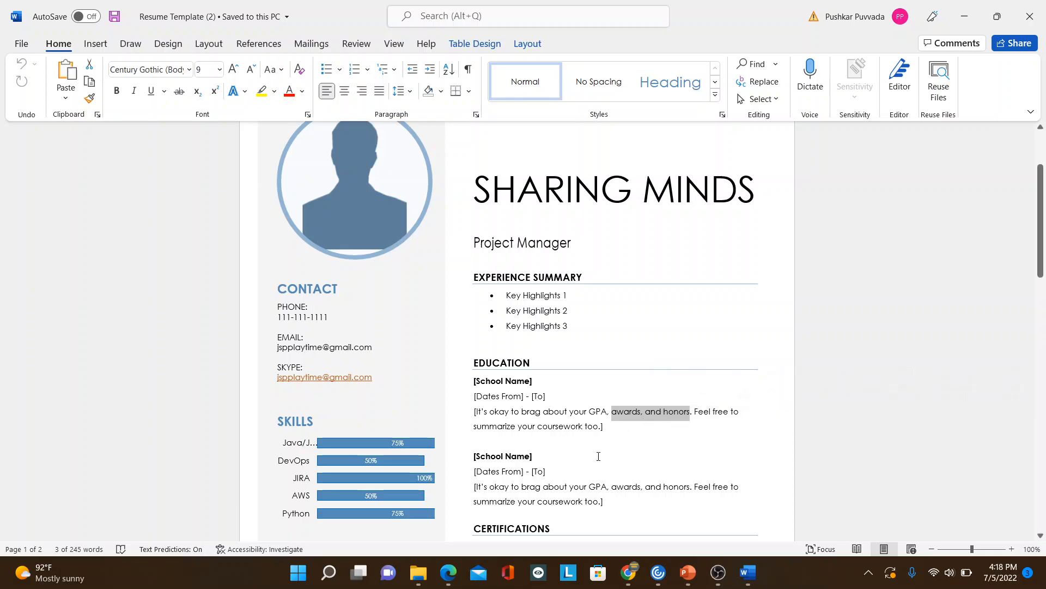
{"action": "triple_click", "coordinate": [606, 485]}
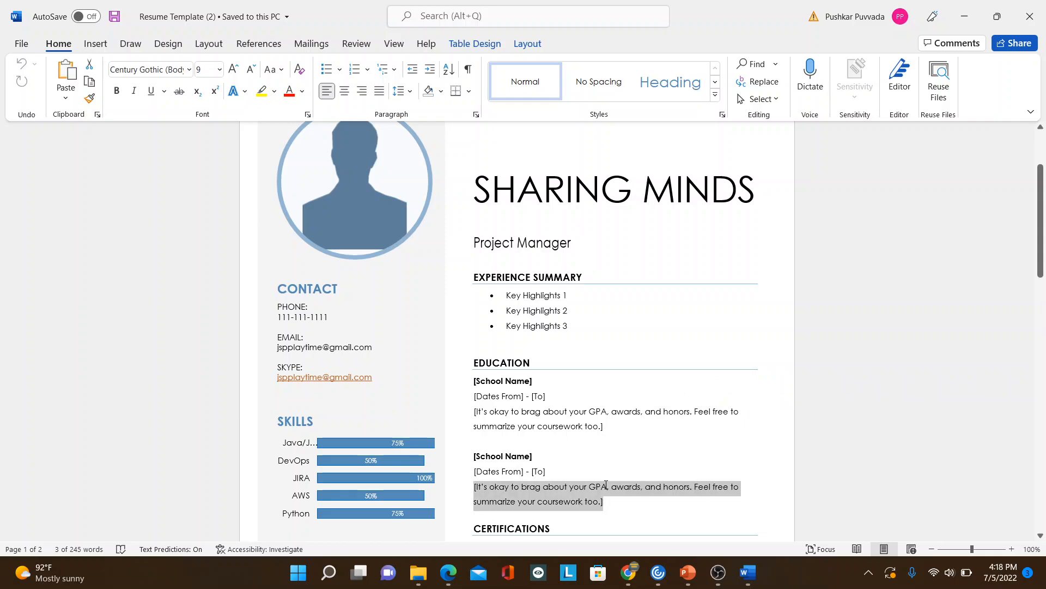
{"action": "key", "text": "Down"}
{"action": "key", "text": "Down"}
{"action": "key", "text": "Down"}
{"action": "key", "text": "Down"}
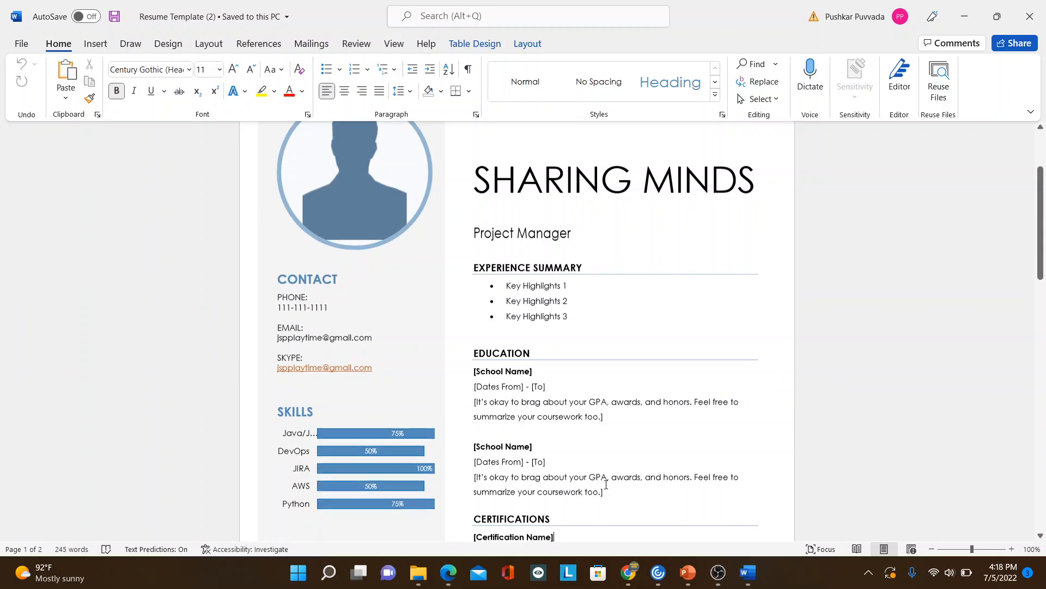
{"action": "key", "text": "Down"}
{"action": "key", "text": "Down"}
{"action": "key", "text": "Down"}
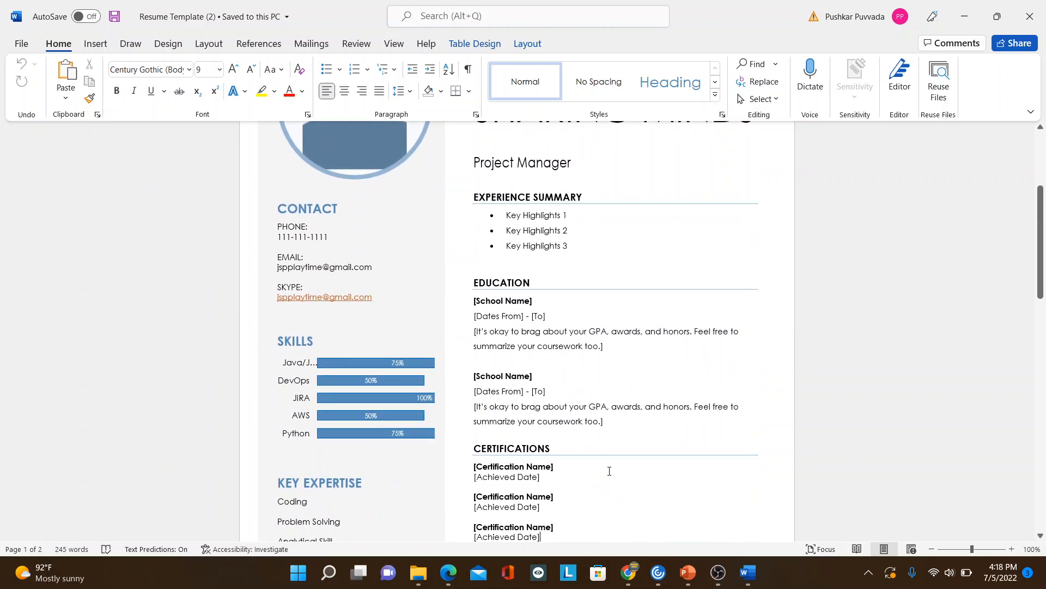
{"action": "key", "text": "Down"}
{"action": "key", "text": "Down"}
{"action": "key", "text": "Down"}
{"action": "key", "text": "Down"}
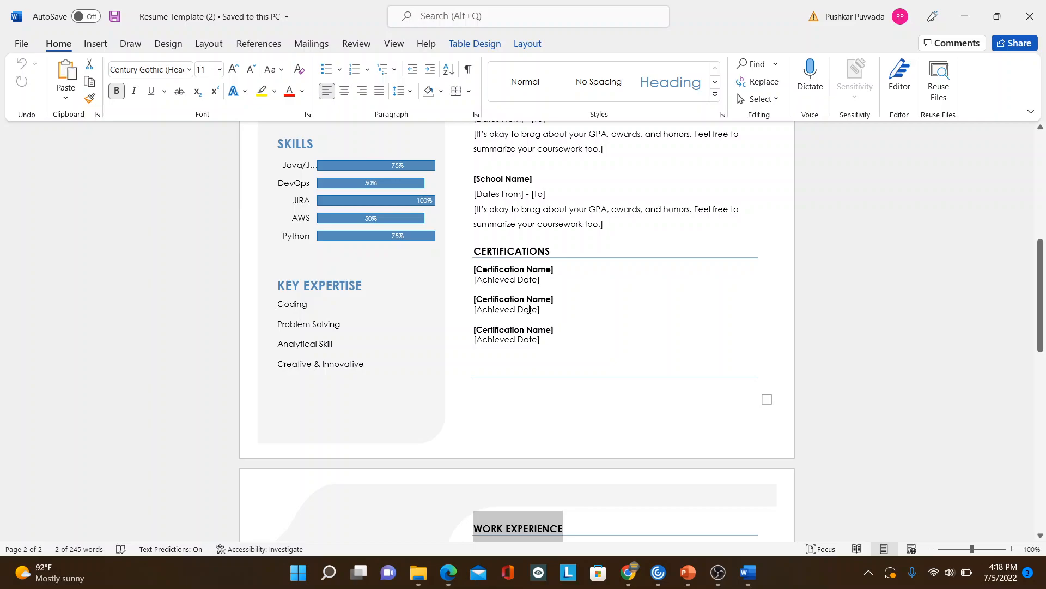
{"action": "left_click", "coordinate": [476, 271]}
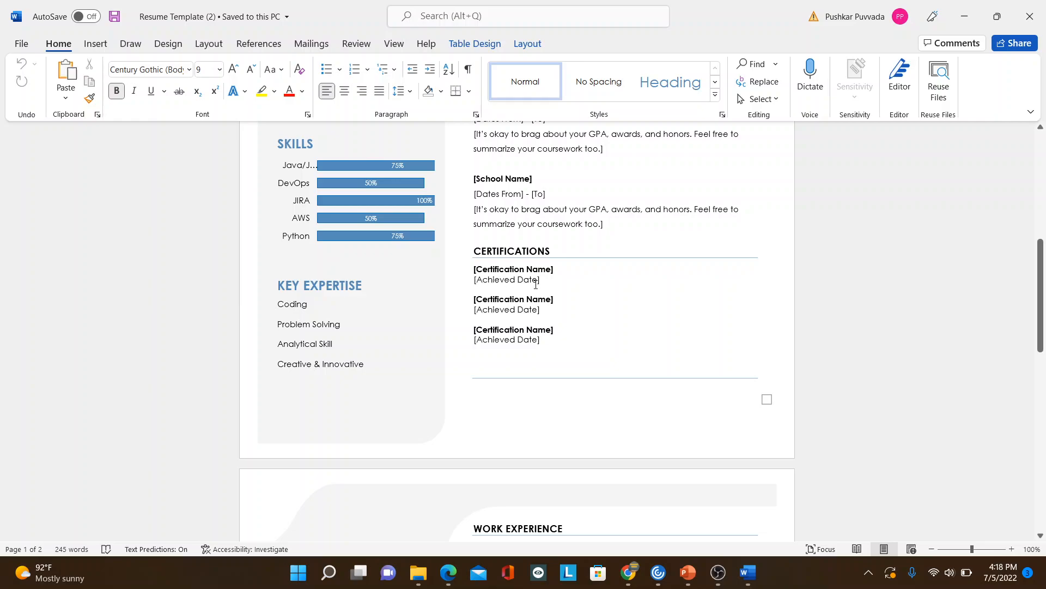
{"action": "left_click", "coordinate": [550, 341]}
Step: Review the Work Experience entries on page 2, including the first company name and job title placeholders
{"action": "key", "text": "Down"}
{"action": "scroll", "coordinate": [550, 342], "scroll_direction": "down", "scroll_amount": 2}
{"action": "scroll", "coordinate": [551, 343], "scroll_direction": "down", "scroll_amount": 6}
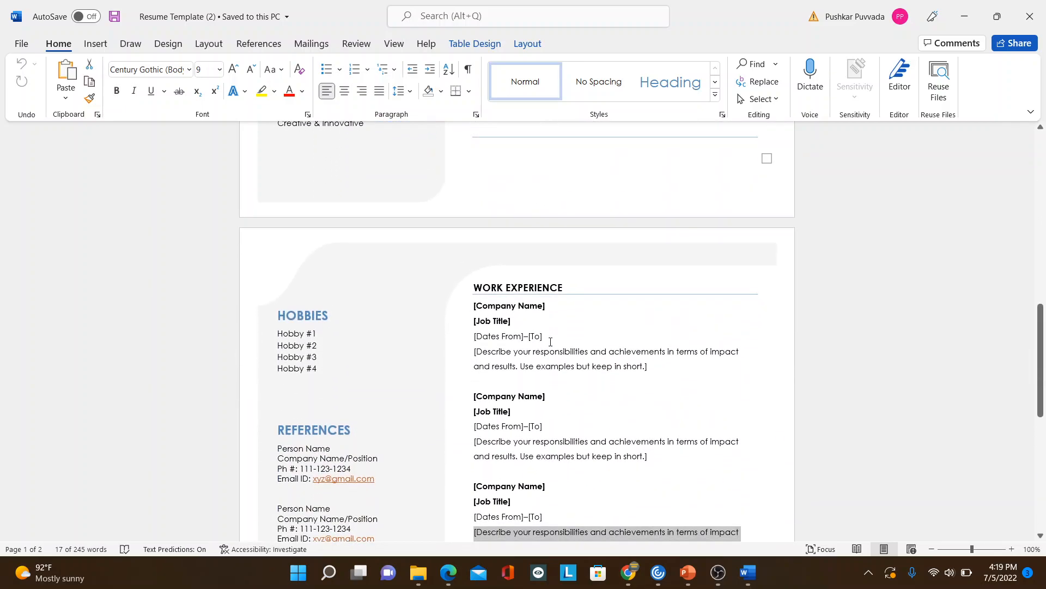
{"action": "scroll", "coordinate": [550, 341], "scroll_direction": "down", "scroll_amount": 3}
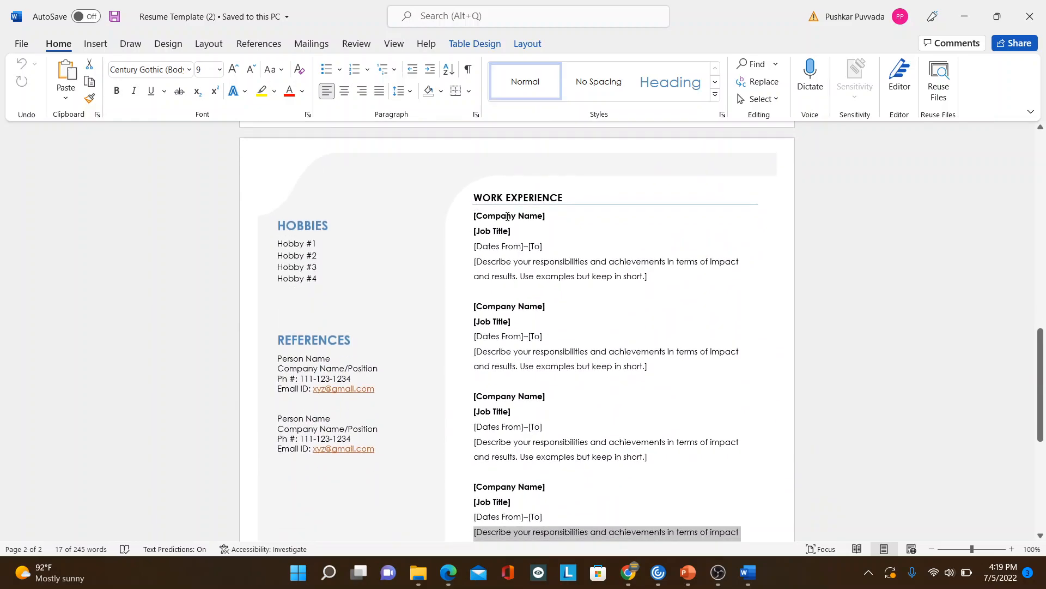
{"action": "left_click", "coordinate": [508, 216]}
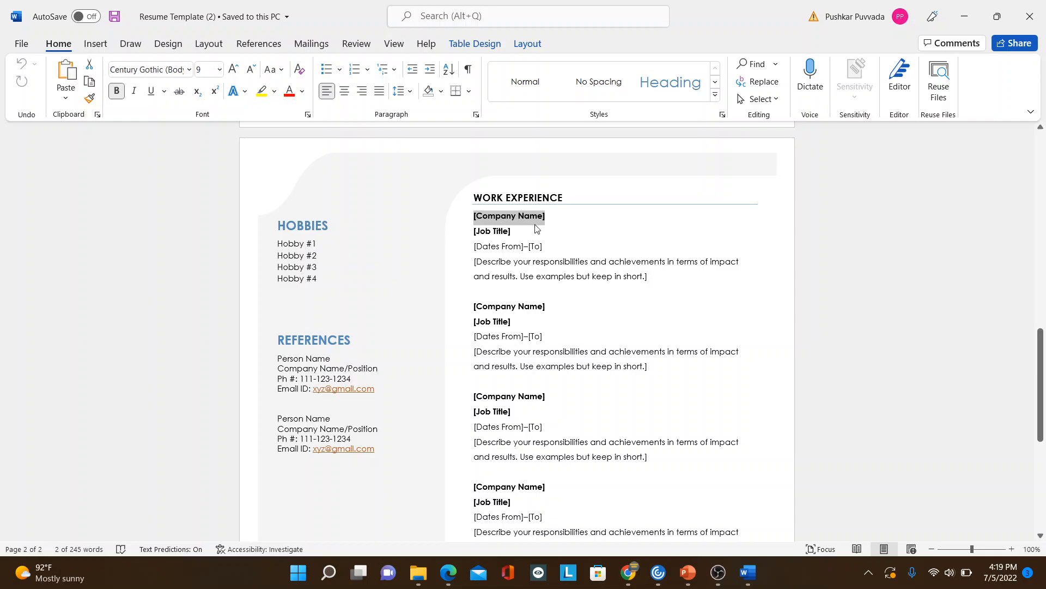
{"action": "left_click", "coordinate": [492, 236]}
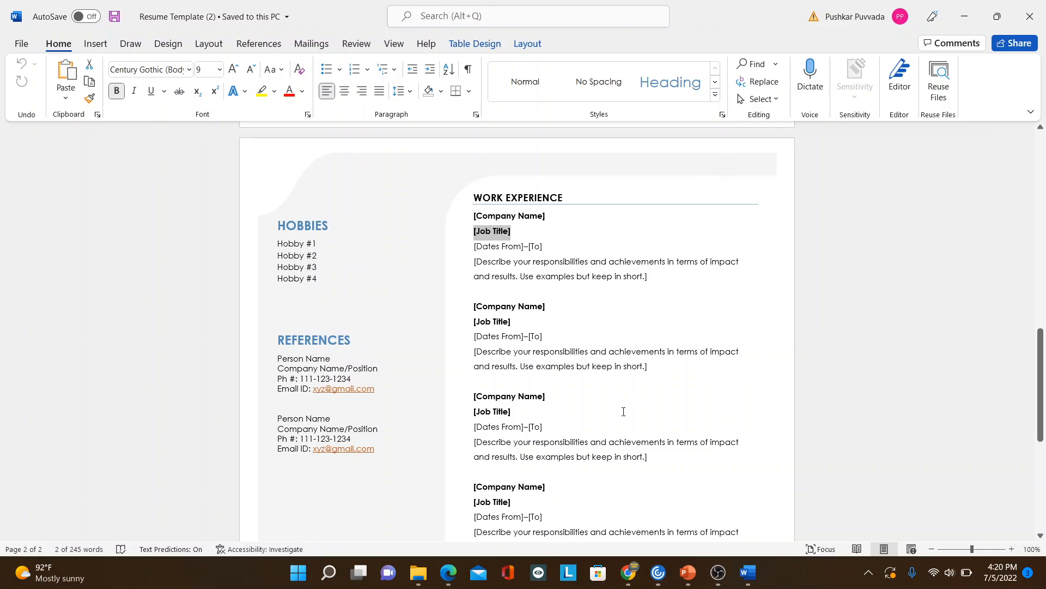
Step: Replace the placeholder profile picture on page 1 with the image file dp v1.0 from this device's Pictures folder
{"action": "left_click_drag", "start_coordinate": [1041, 406], "coordinate": [1028, 220]}
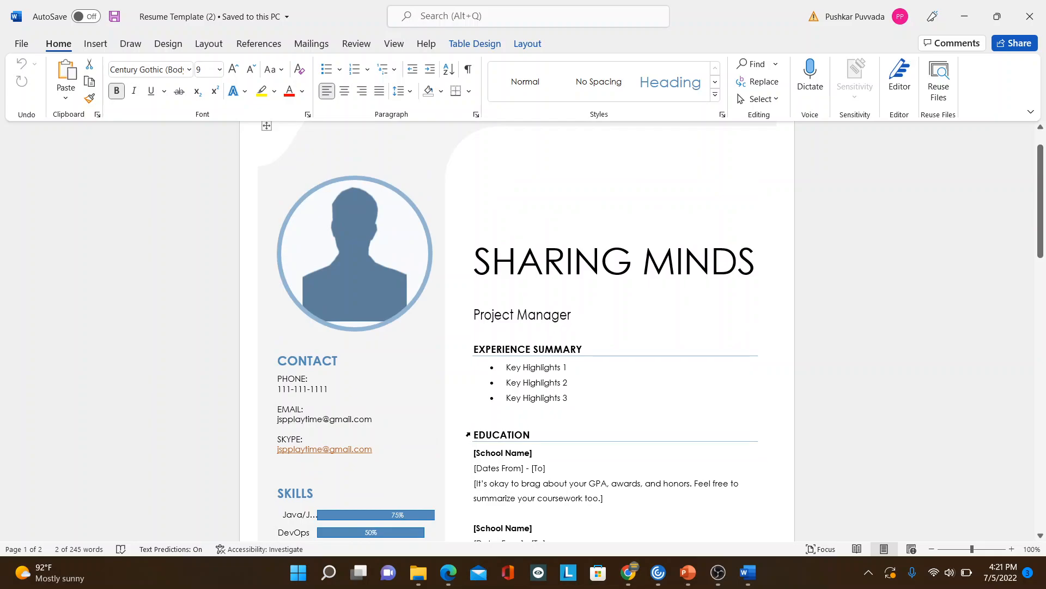
{"action": "left_click", "coordinate": [349, 245]}
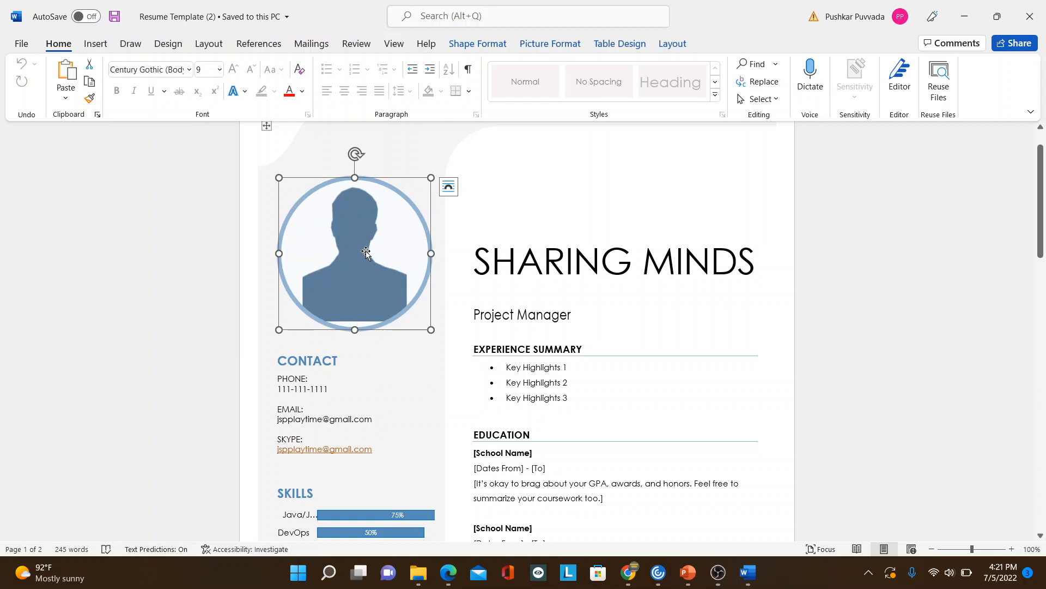
{"action": "left_click", "coordinate": [544, 43]}
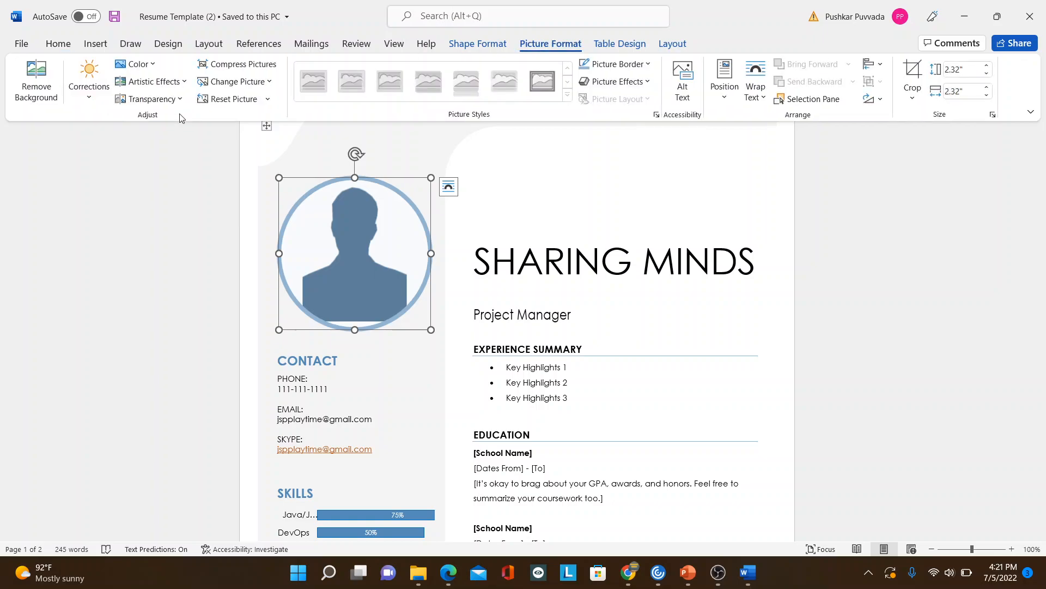
{"action": "left_click", "coordinate": [264, 83]}
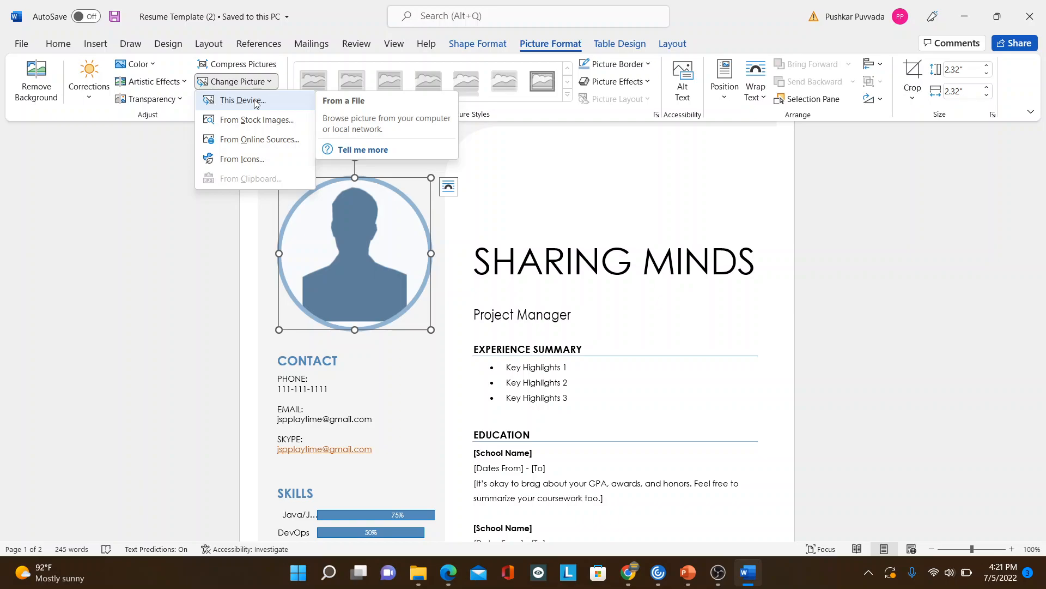
{"action": "left_click", "coordinate": [243, 101]}
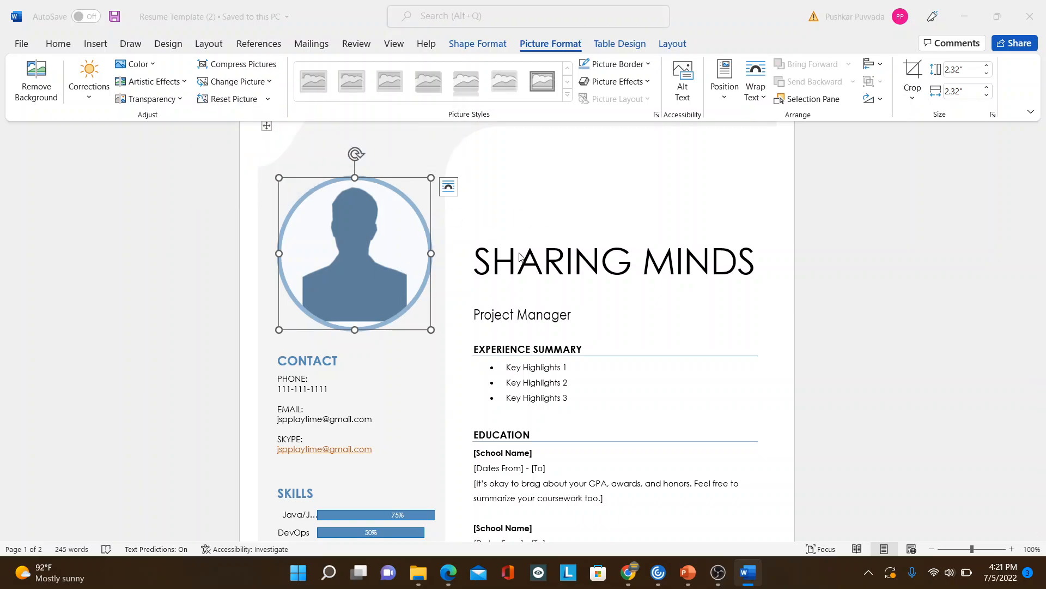
{"action": "left_click", "coordinate": [457, 220]}
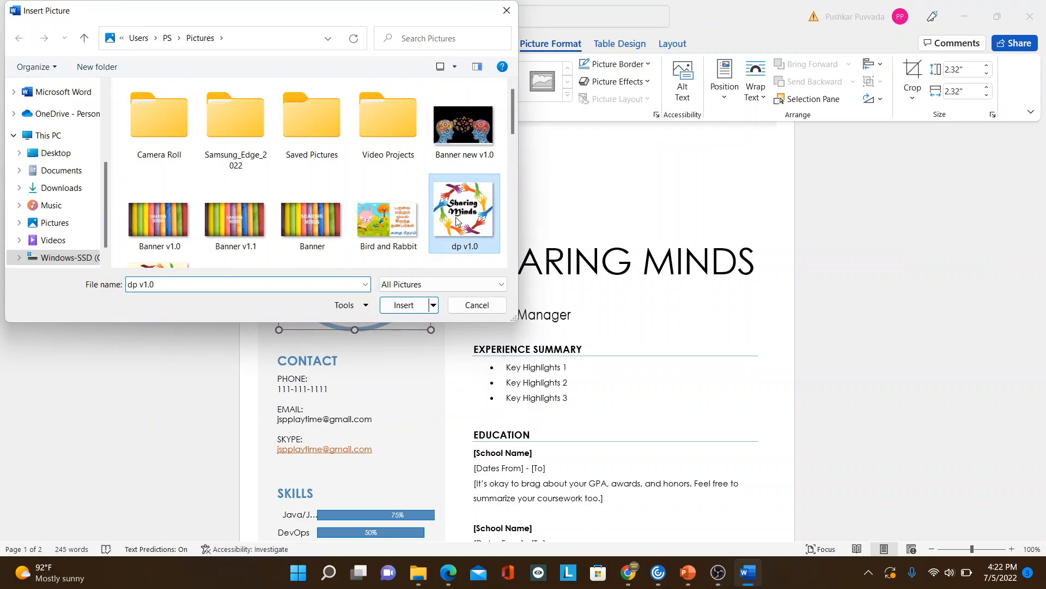
{"action": "left_click", "coordinate": [415, 304]}
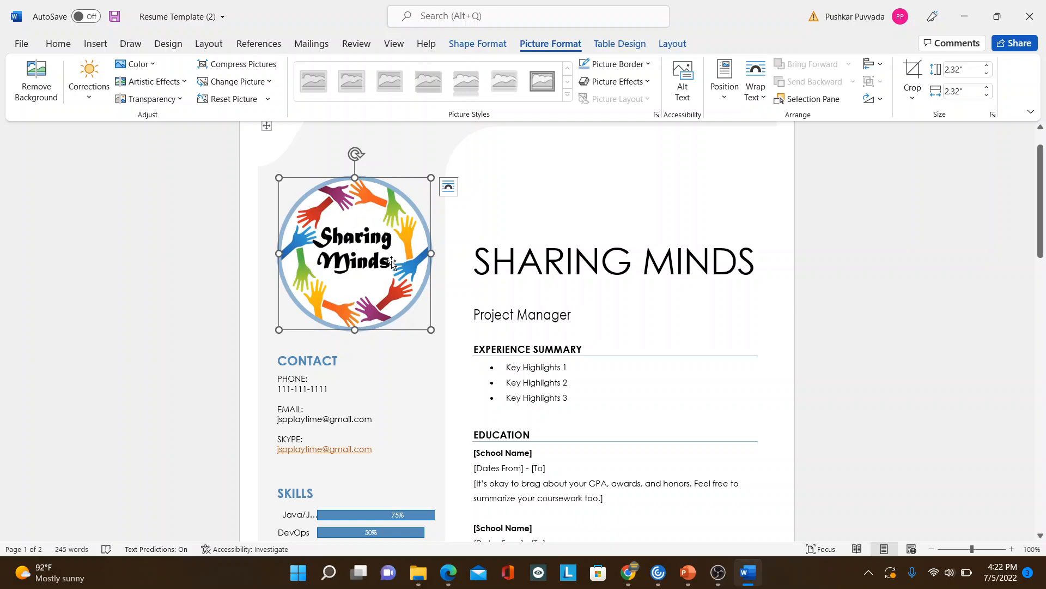
Step: Review the phone, email and Skype entries in the Contact section below the profile picture
{"action": "right_click", "coordinate": [436, 383]}
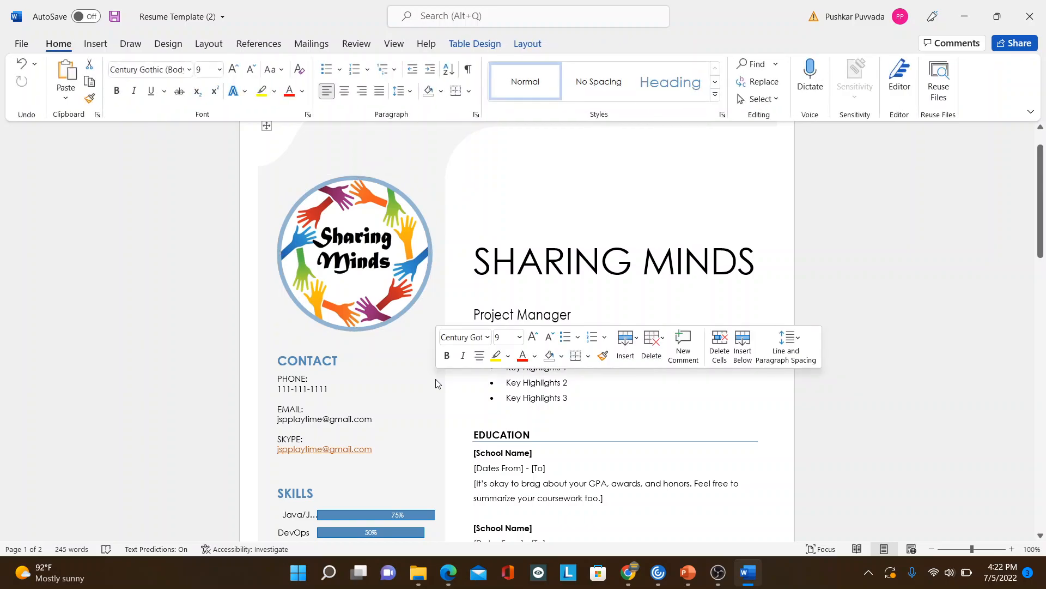
{"action": "key", "text": "Down"}
{"action": "key", "text": "Down"}
{"action": "key", "text": "Up"}
{"action": "key", "text": "Up"}
{"action": "key", "text": "Up"}
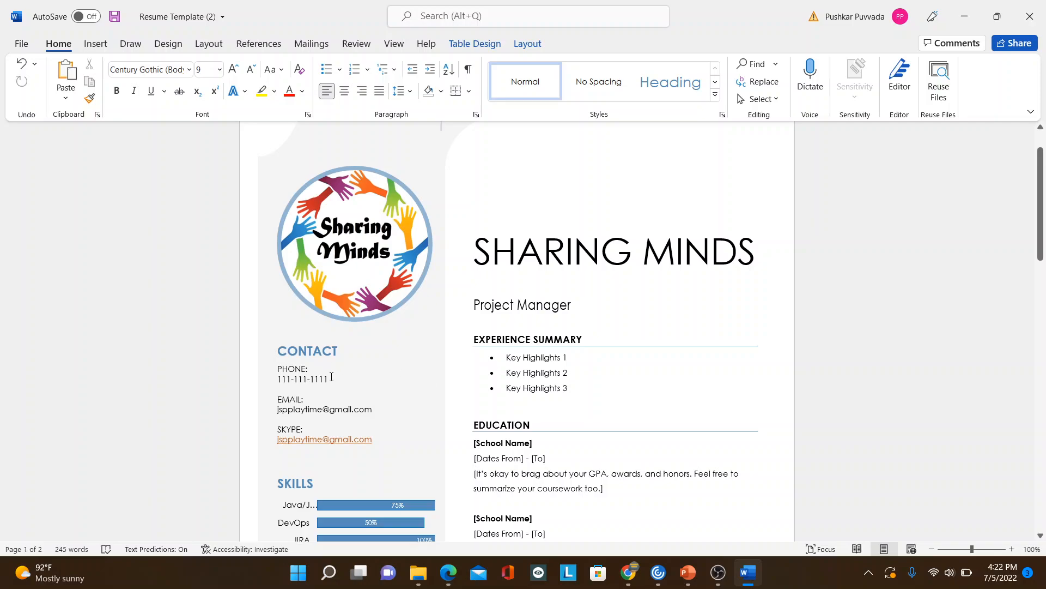
{"action": "left_click_drag", "start_coordinate": [331, 376], "coordinate": [276, 379]}
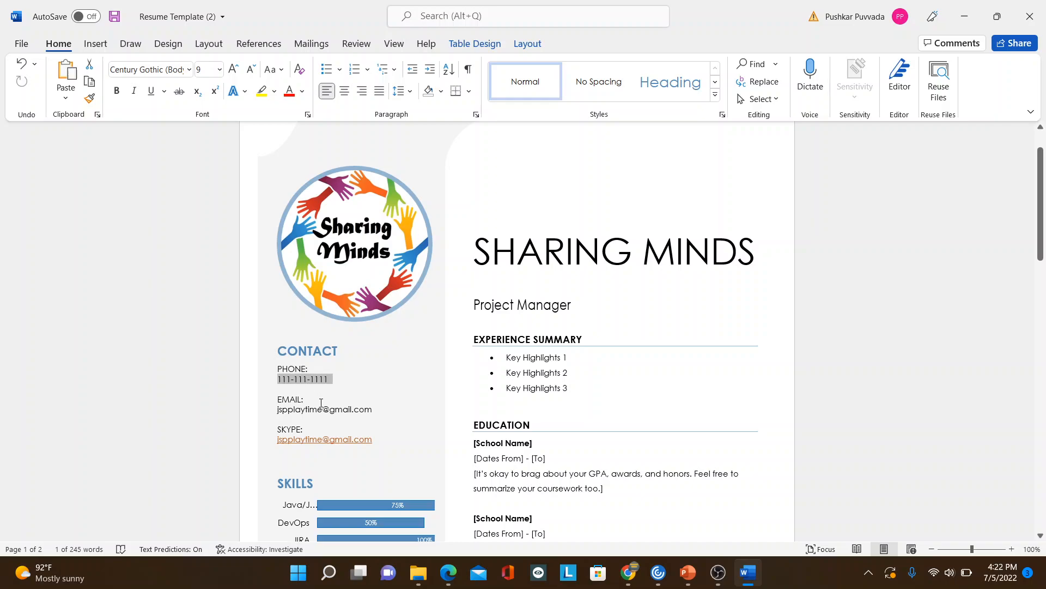
{"action": "left_click", "coordinate": [288, 410]}
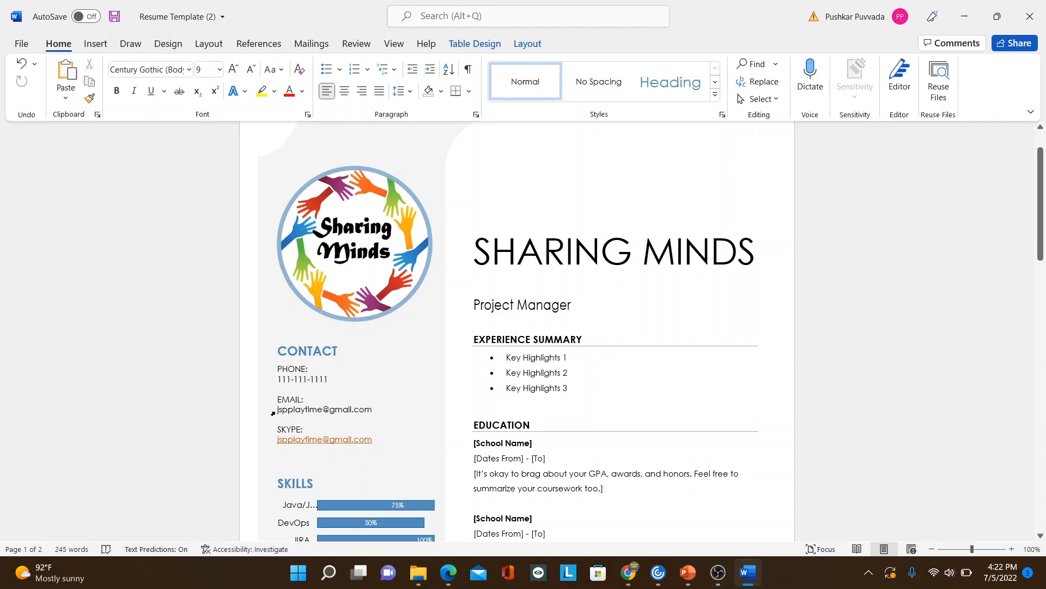
{"action": "left_click", "coordinate": [273, 412]}
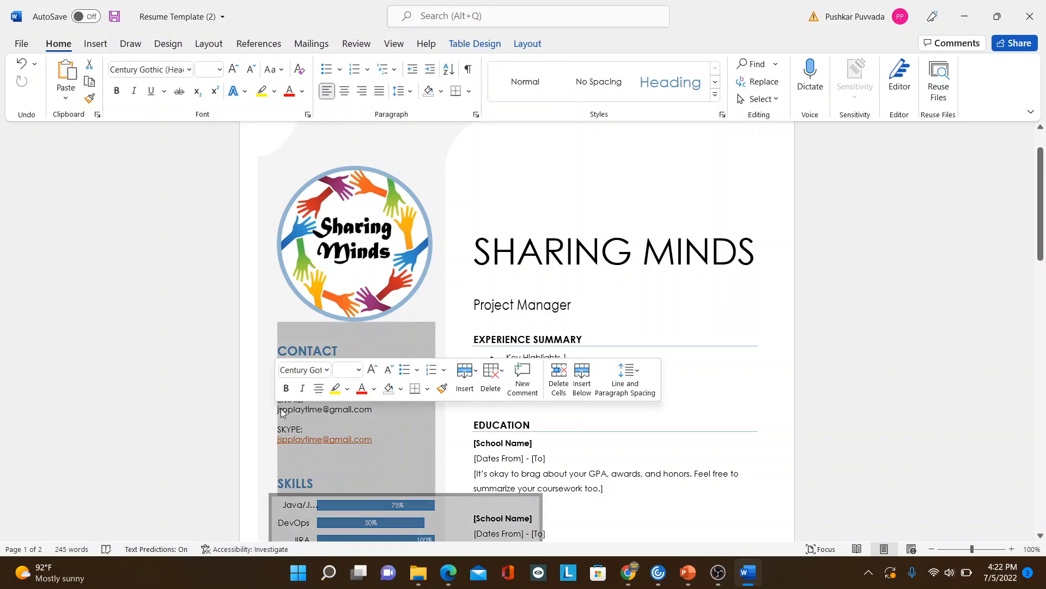
{"action": "left_click", "coordinate": [282, 409]}
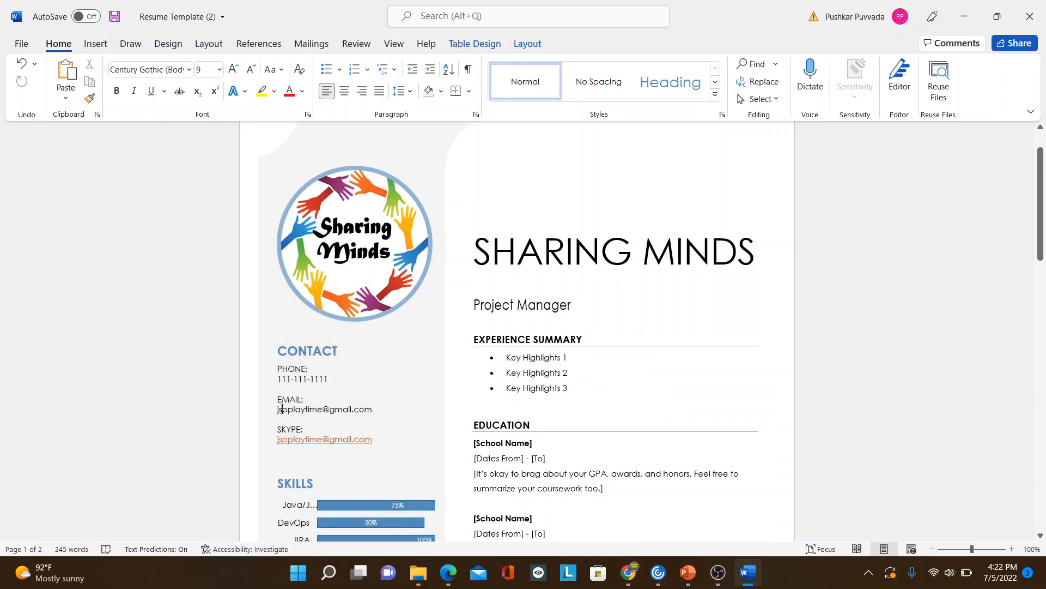
{"action": "left_click", "coordinate": [372, 438]}
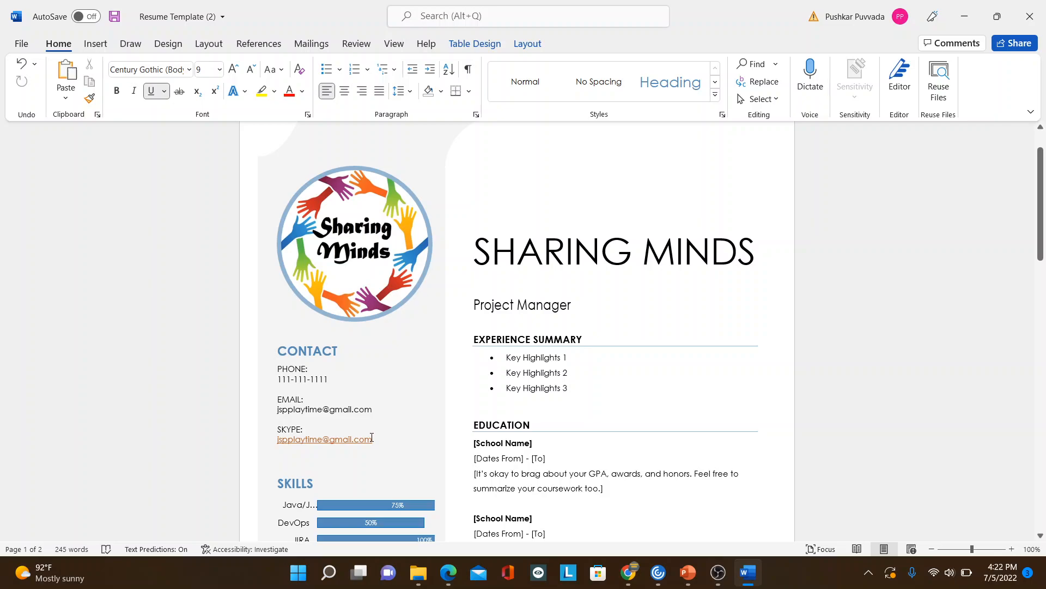
Step: Open the Skills bar chart's data for editing in a maximized Excel window
{"action": "key", "text": "Down"}
{"action": "key", "text": "Down"}
{"action": "key", "text": "Down"}
{"action": "key", "text": "Down"}
{"action": "key", "text": "Down"}
{"action": "key", "text": "Down"}
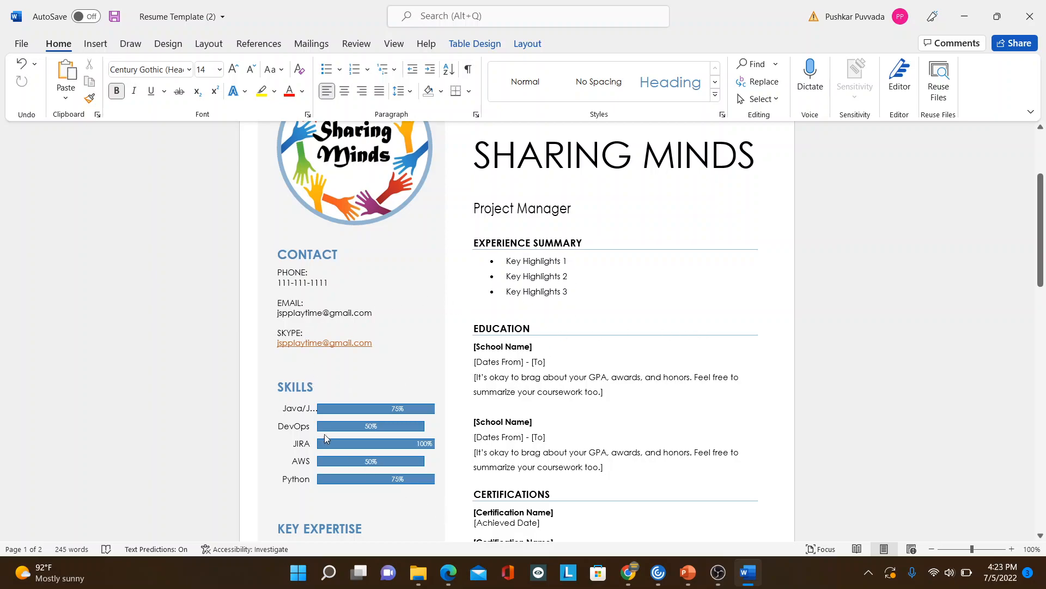
{"action": "left_click", "coordinate": [294, 429]}
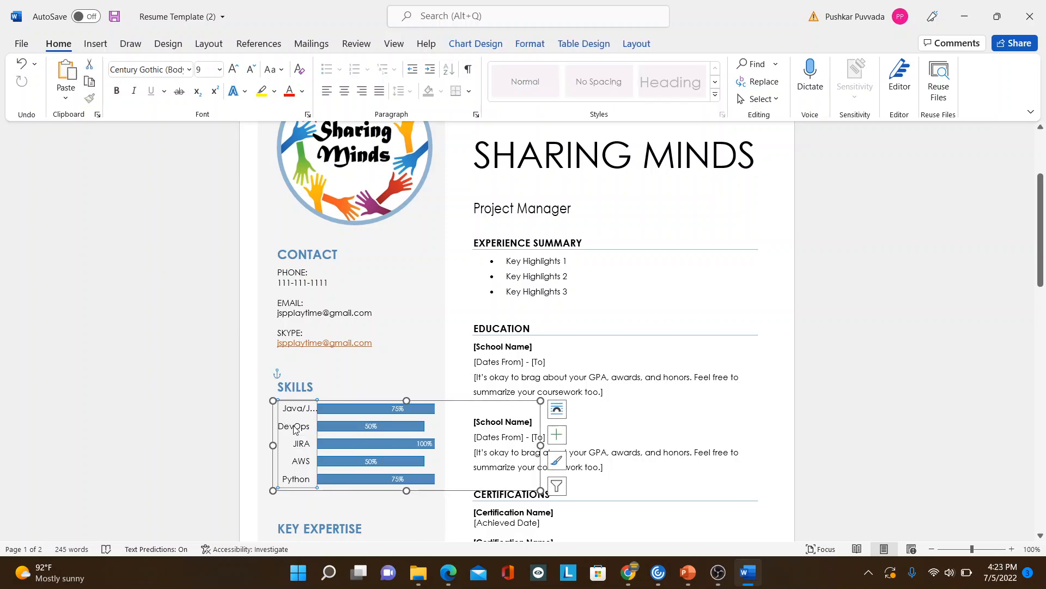
{"action": "left_click", "coordinate": [487, 45]}
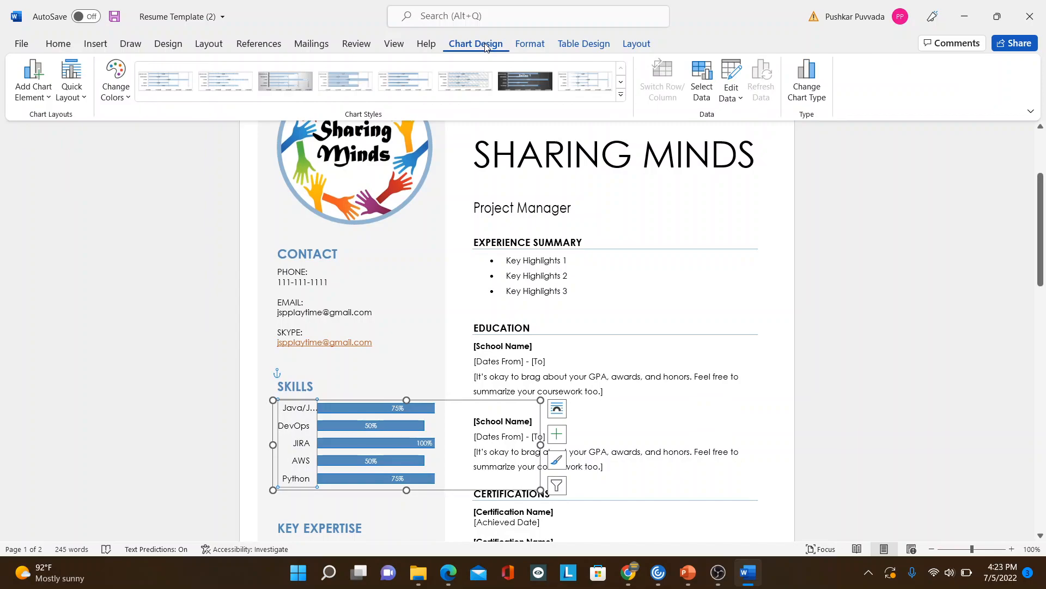
{"action": "left_click", "coordinate": [734, 101]}
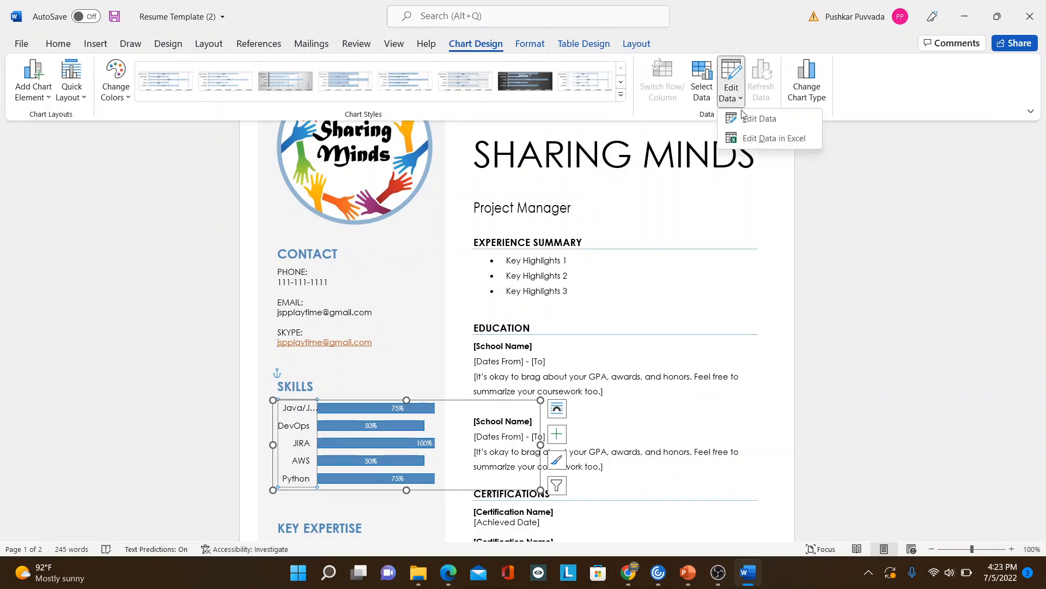
{"action": "left_click", "coordinate": [752, 140]}
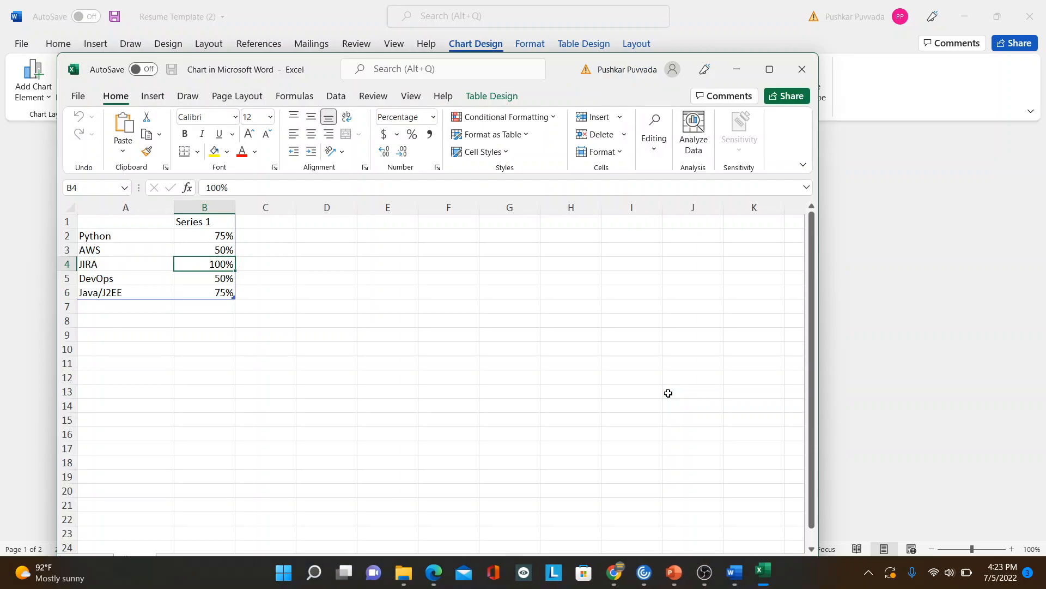
{"action": "left_click", "coordinate": [769, 69]}
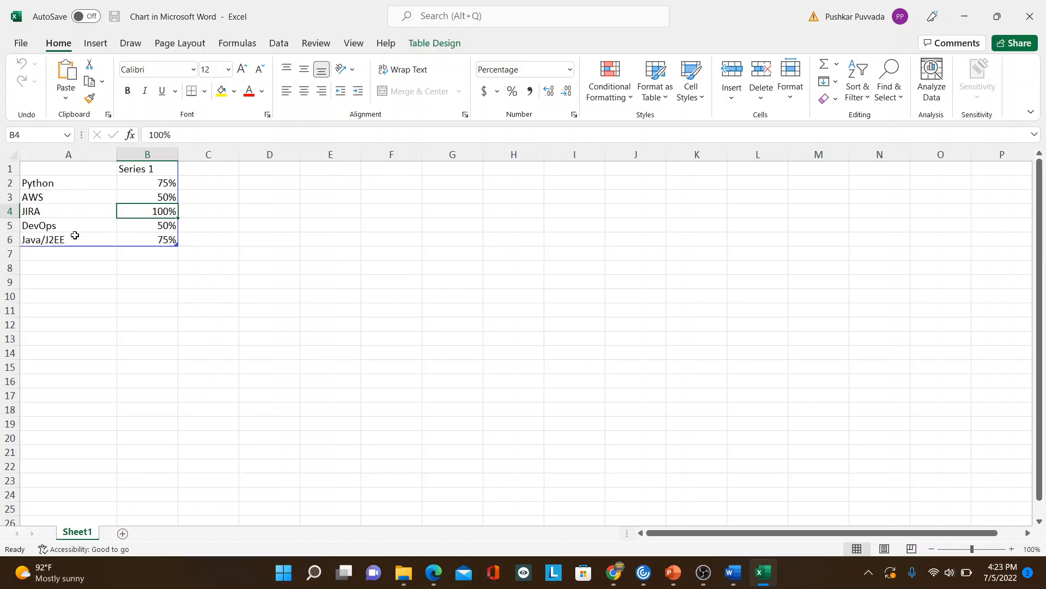
Step: Add a skill named Selenium in cell A7, directly below Java/J2EE in the chart data
{"action": "left_click", "coordinate": [76, 237]}
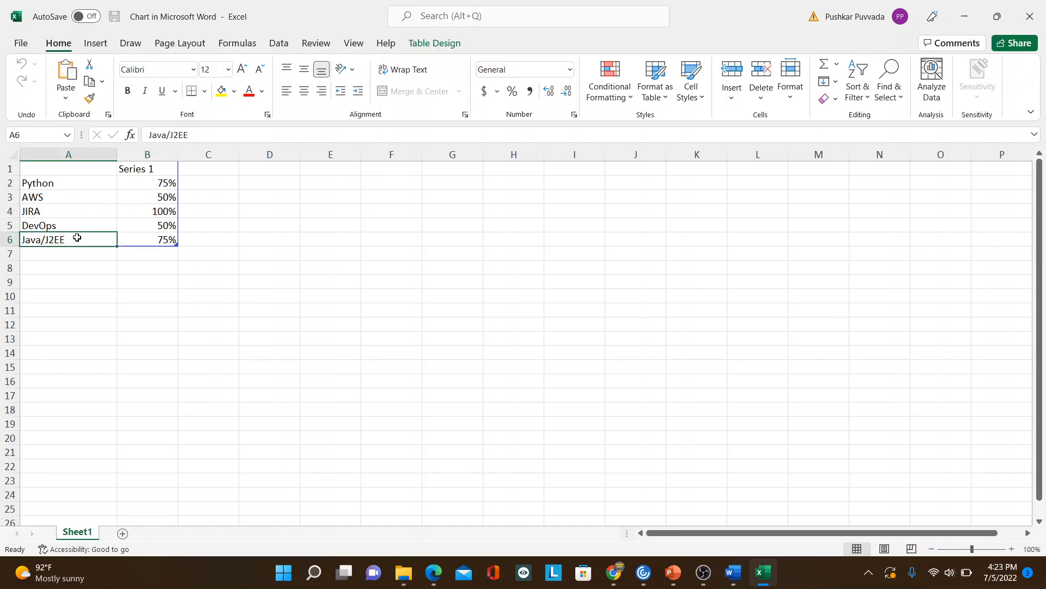
{"action": "key", "text": "Right"}
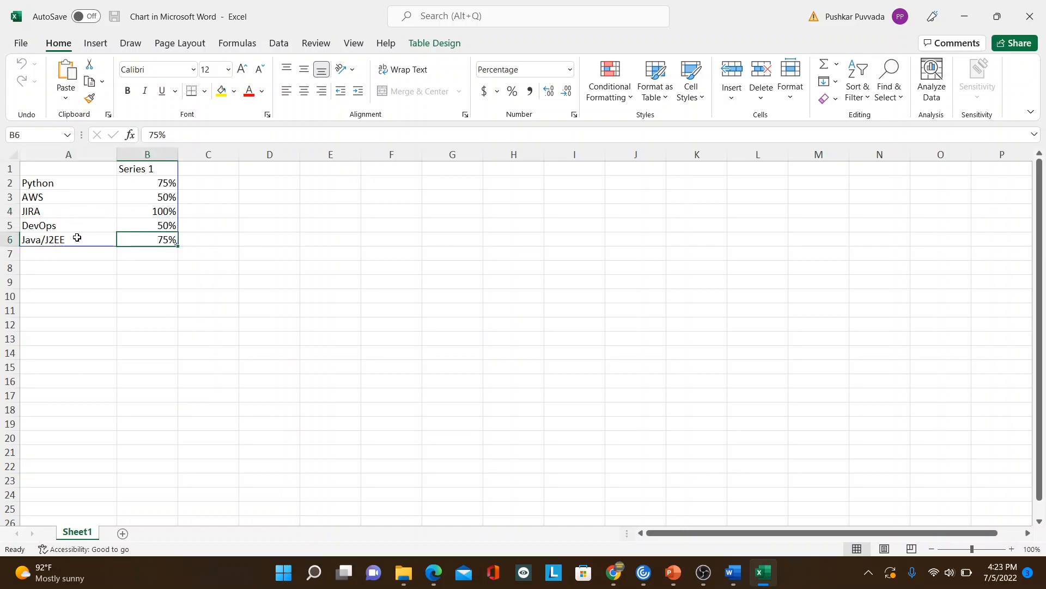
{"action": "key", "text": "Down"}
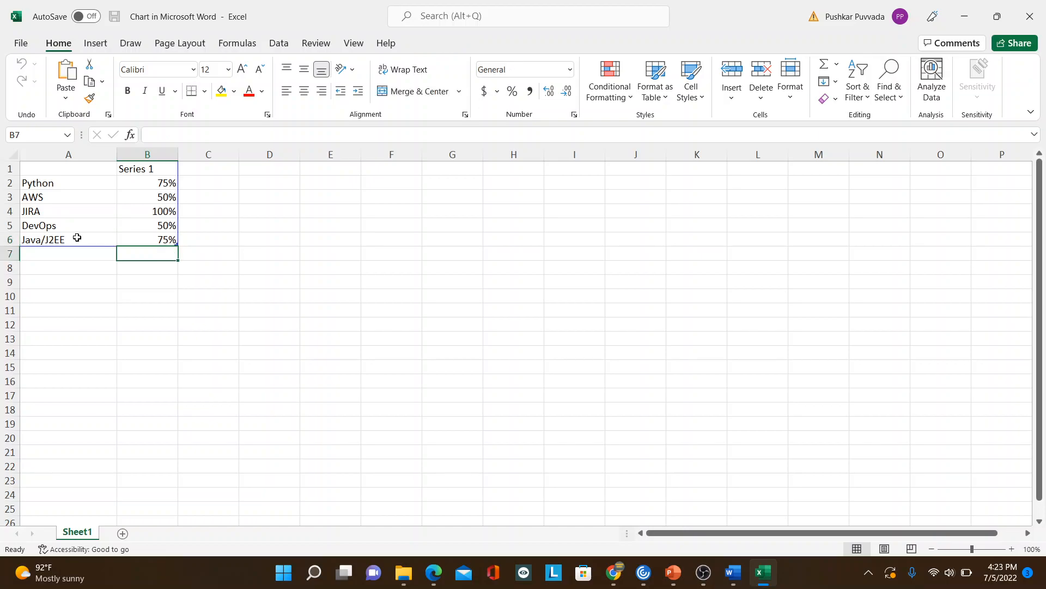
{"action": "key", "text": "Left"}
{"action": "type", "text": "Selenium"}
{"action": "key", "text": "Return"}
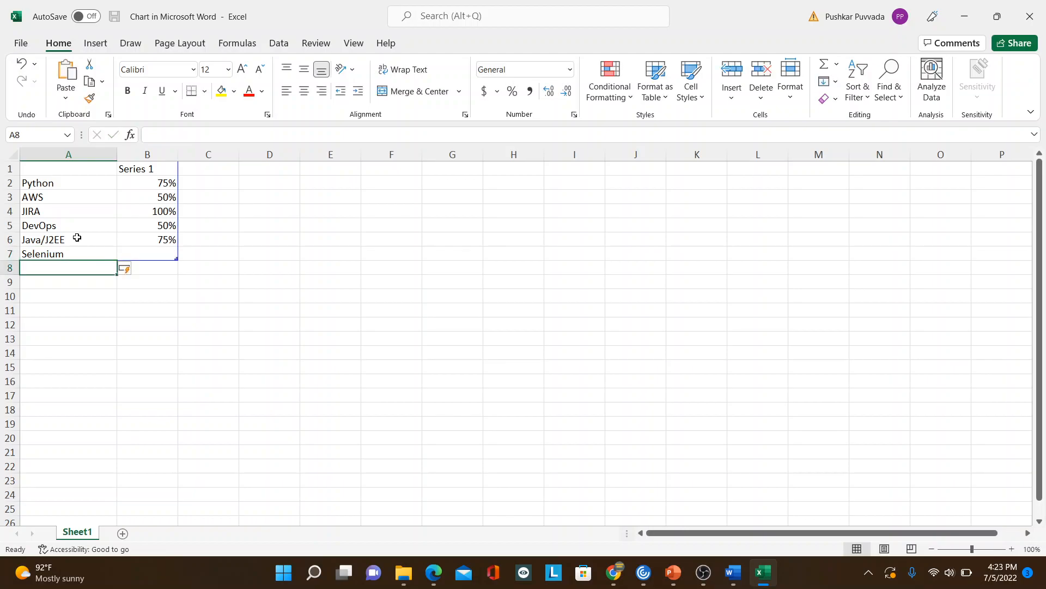
Step: Enter 100% as the Selenium skill level in cell B7 of the chart data
{"action": "key", "text": "Up"}
{"action": "key", "text": "Right"}
{"action": "type", "text": "100"}
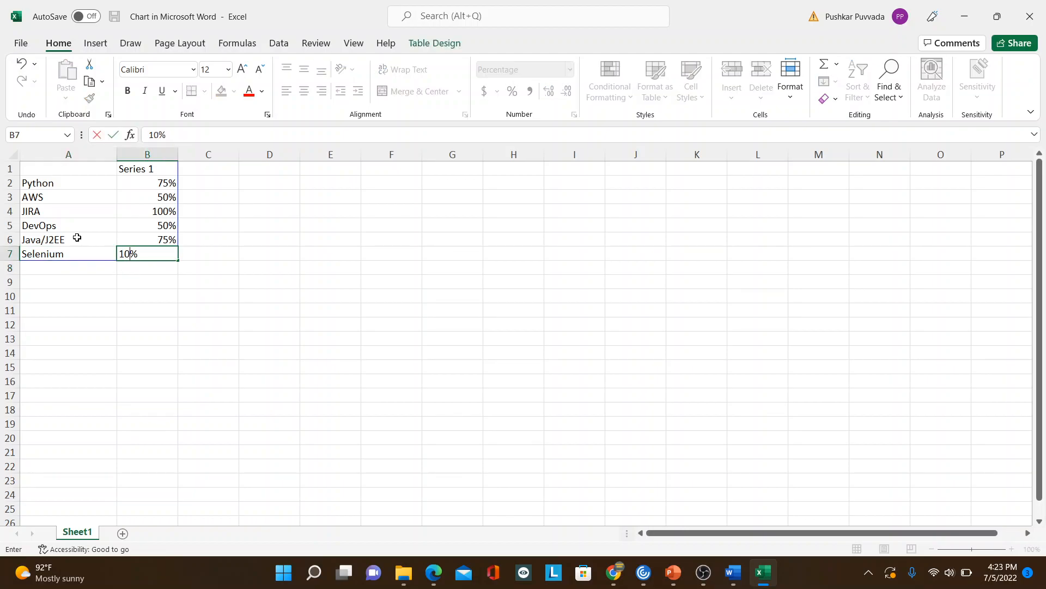
{"action": "key", "text": "Return"}
{"action": "key", "text": "Up"}
{"action": "key", "text": "Up"}
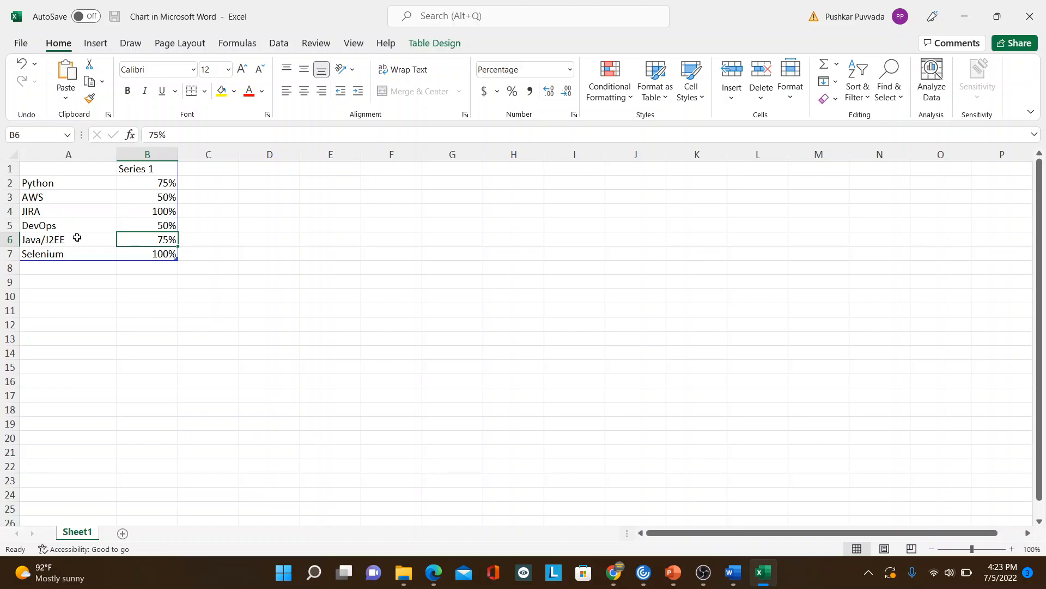
Step: Rename the Java/J2EE skill in cell A6 to Java and close the chart data window
{"action": "left_click", "coordinate": [77, 237]}
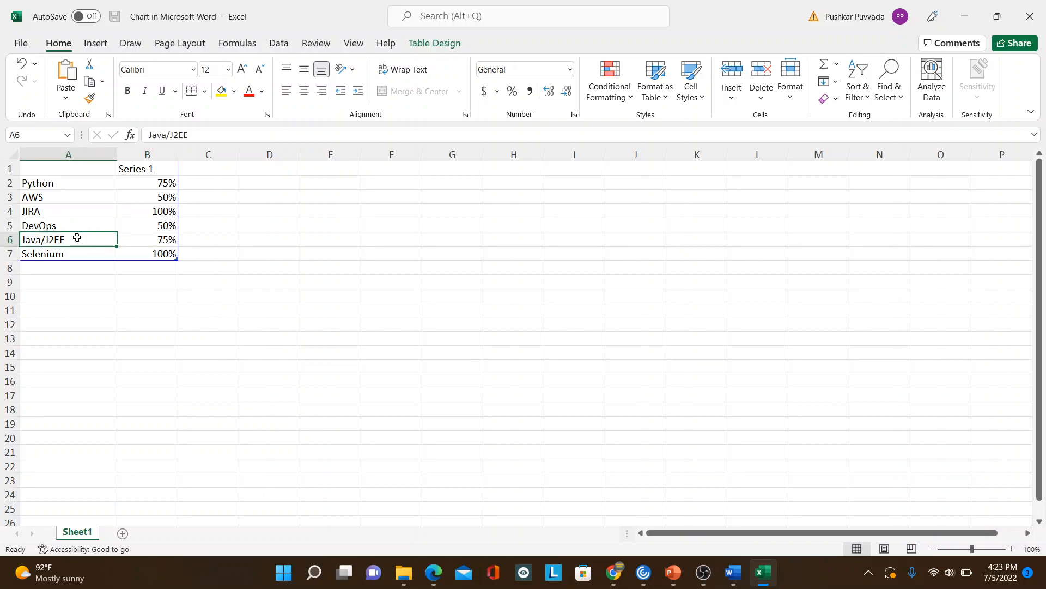
{"action": "type", "text": "Java"}
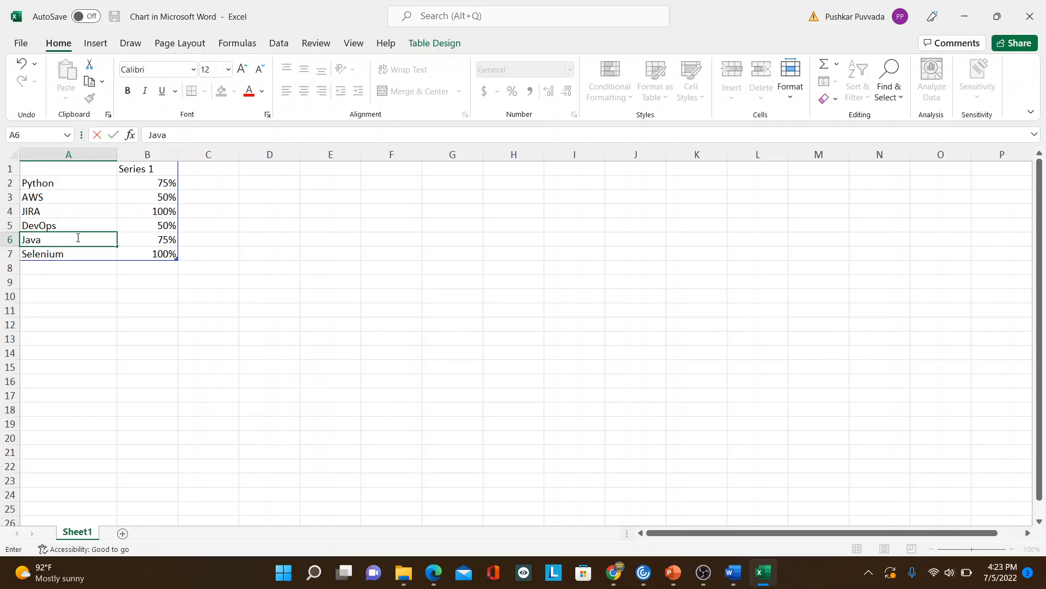
{"action": "key", "text": "Return"}
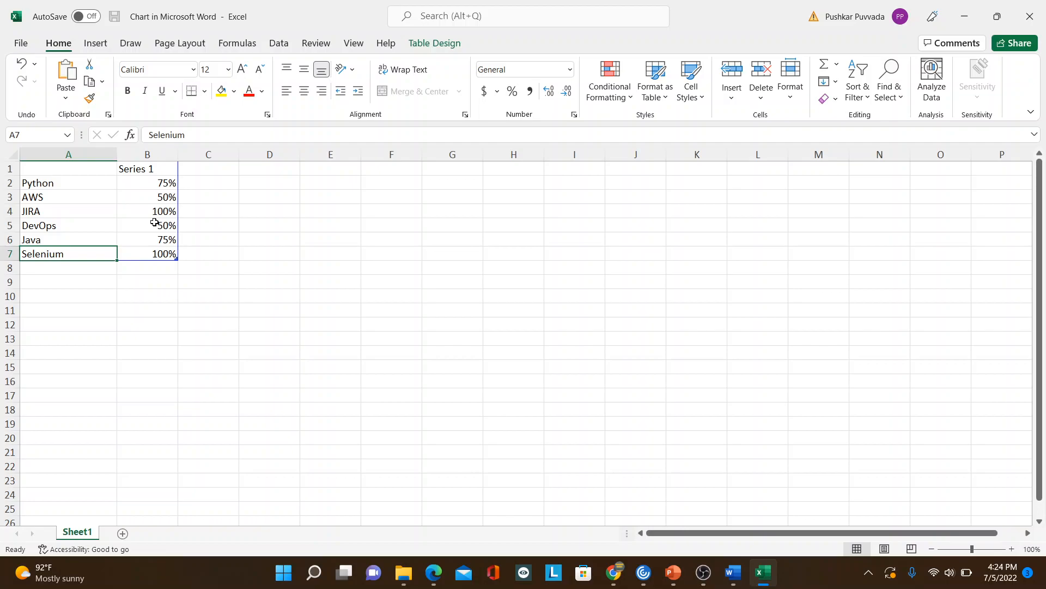
{"action": "left_click", "coordinate": [1031, 20]}
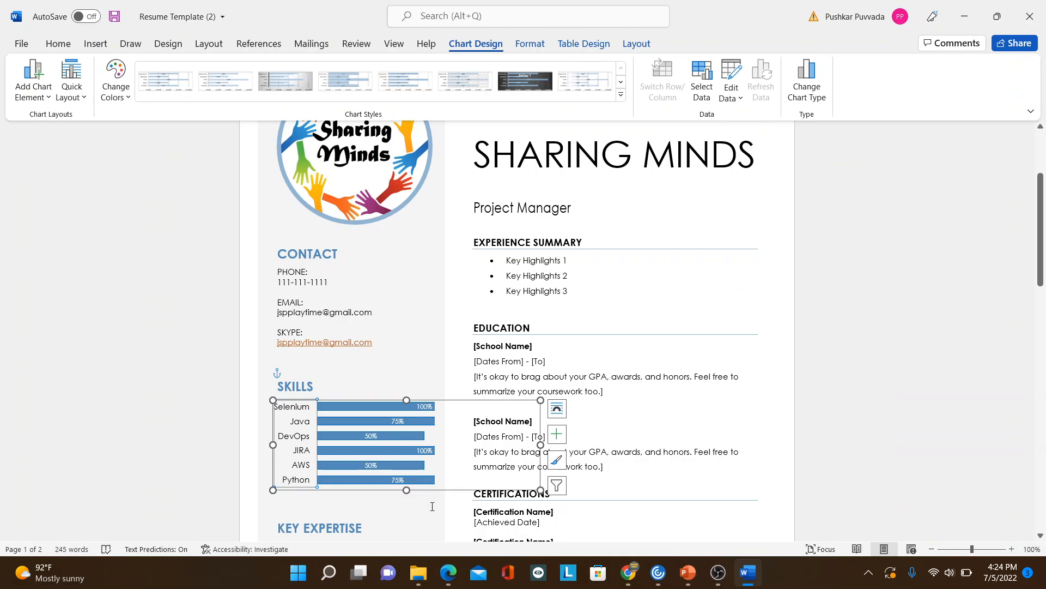
Step: Review the entries listed in the Key Expertise section below the Skills chart on page 1
{"action": "left_click", "coordinate": [416, 521]}
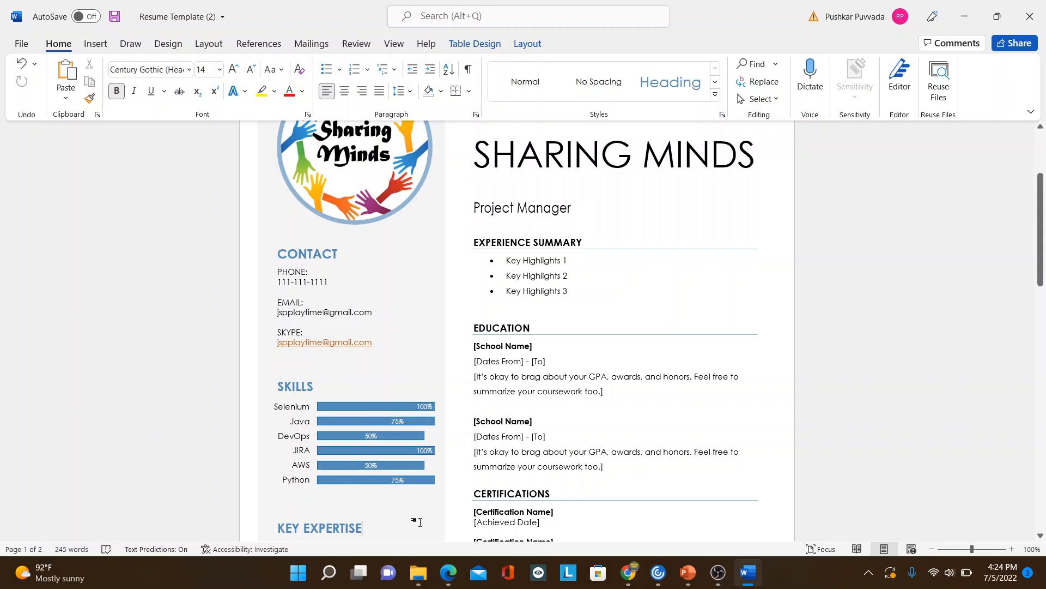
{"action": "key", "text": "Down"}
{"action": "key", "text": "Down"}
{"action": "key", "text": "Down"}
{"action": "key", "text": "Down"}
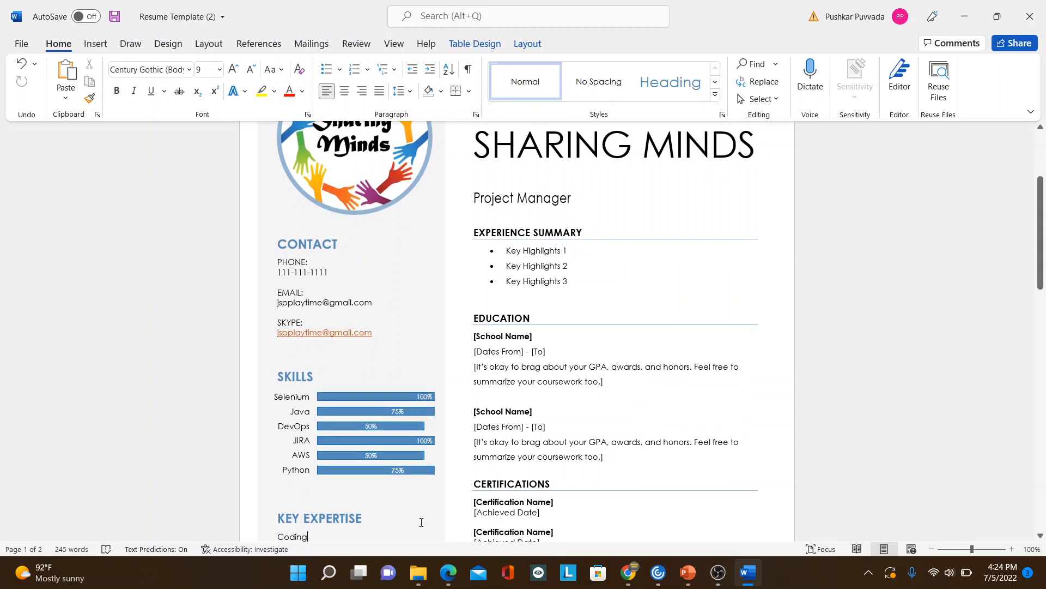
{"action": "key", "text": "Down"}
{"action": "key", "text": "Down"}
{"action": "key", "text": "Down"}
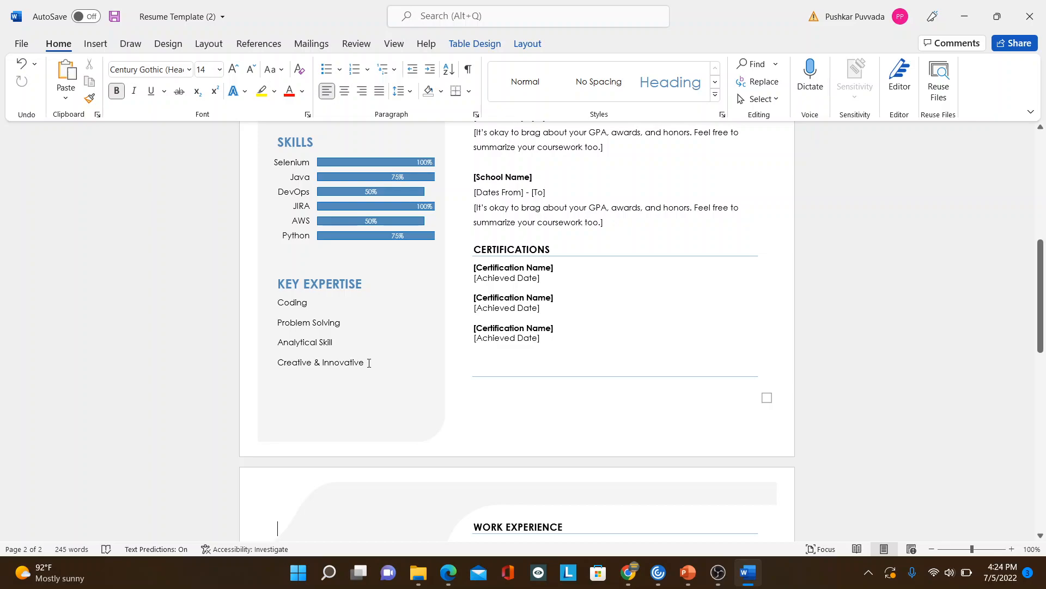
{"action": "left_click_drag", "start_coordinate": [280, 304], "coordinate": [360, 370]}
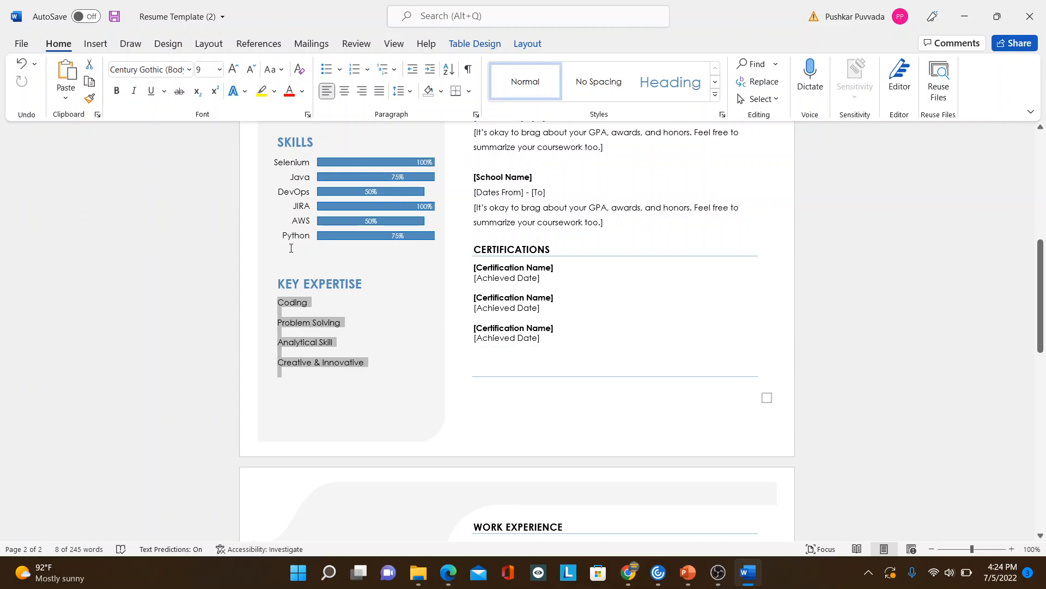
{"action": "left_click", "coordinate": [388, 355]}
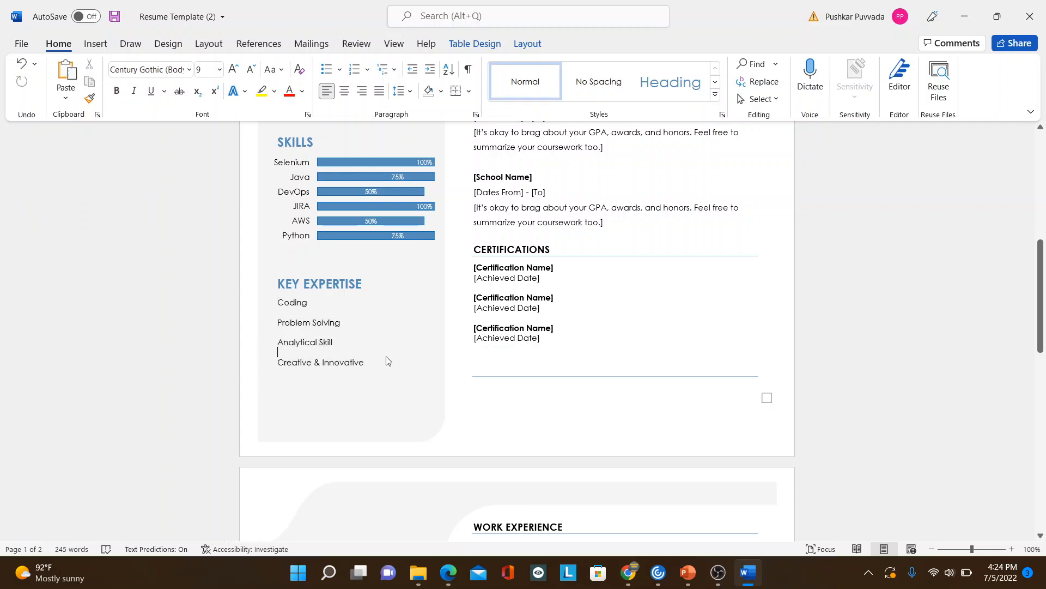
Step: Try deleting the Hobbies heading with its four entries on page 2, and undo the deletion
{"action": "scroll", "coordinate": [388, 359], "scroll_direction": "down", "scroll_amount": 3}
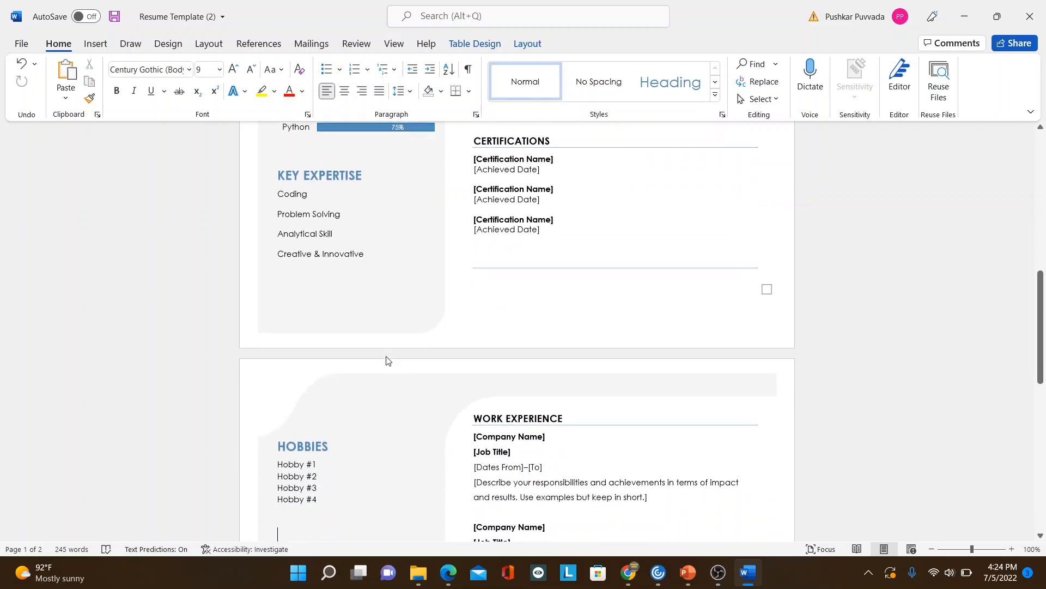
{"action": "scroll", "coordinate": [387, 357], "scroll_direction": "down", "scroll_amount": 7}
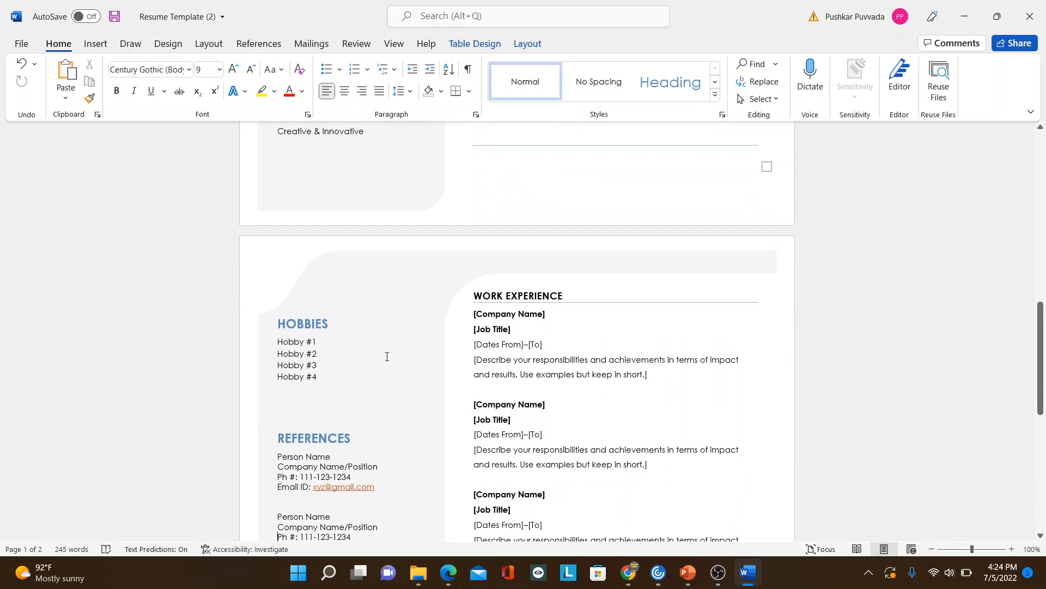
{"action": "scroll", "coordinate": [388, 359], "scroll_direction": "up", "scroll_amount": 5}
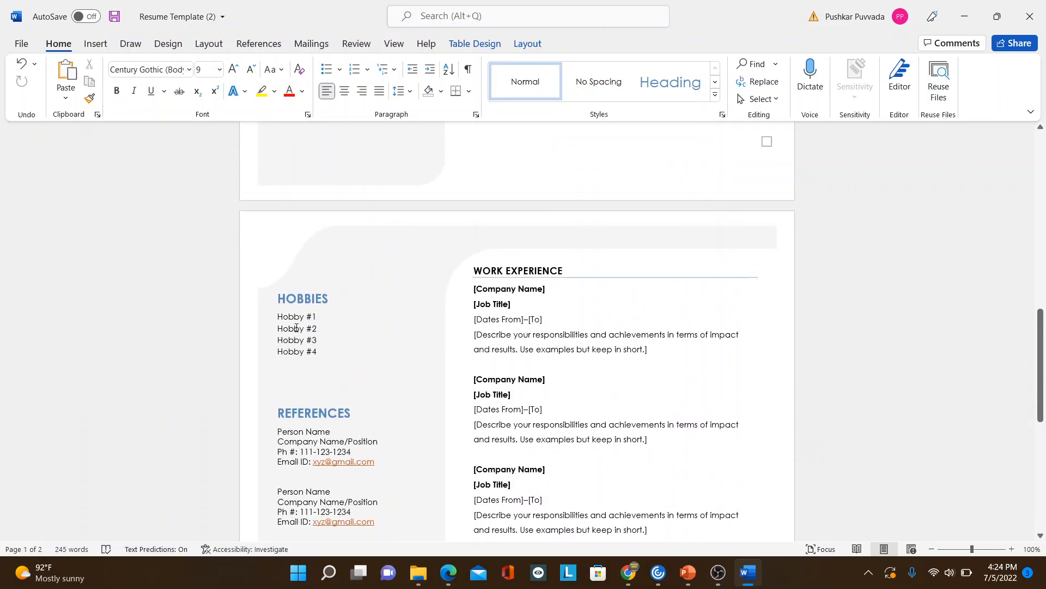
{"action": "left_click_drag", "start_coordinate": [320, 352], "coordinate": [285, 308]}
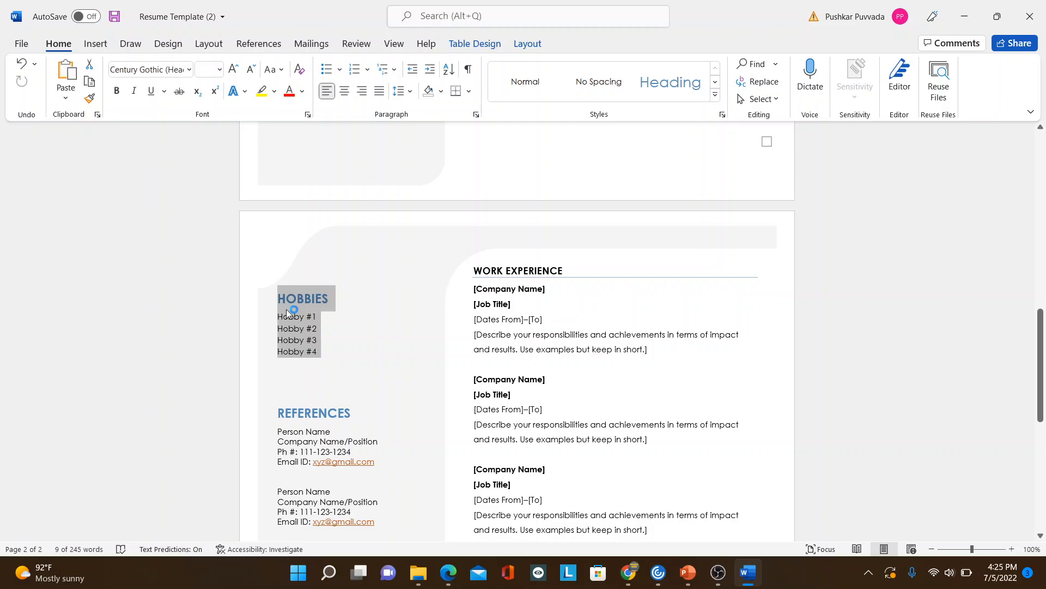
{"action": "key", "text": "Delete"}
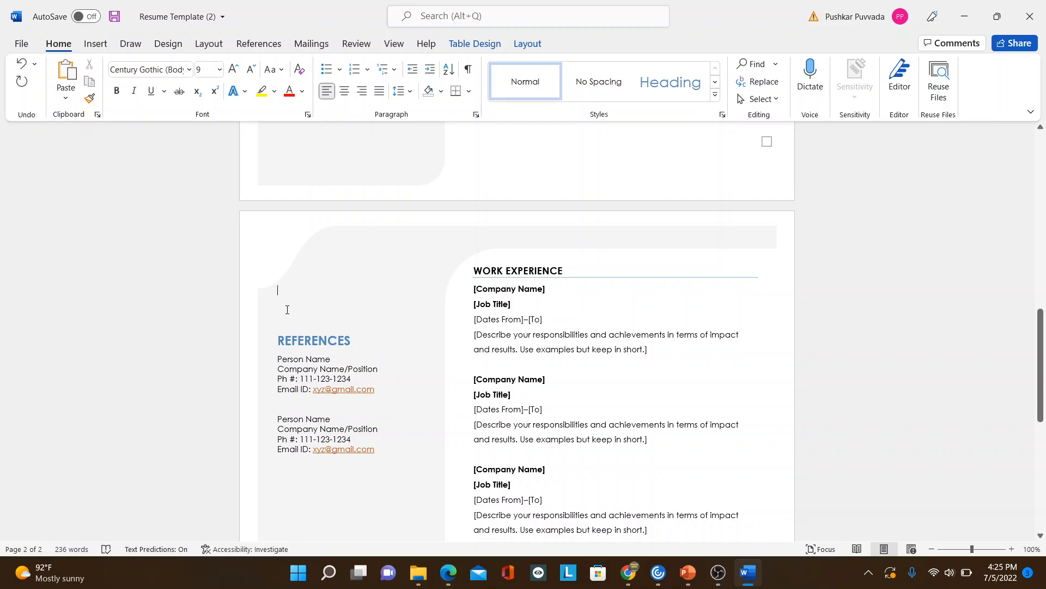
{"action": "key", "text": "ctrl+z"}
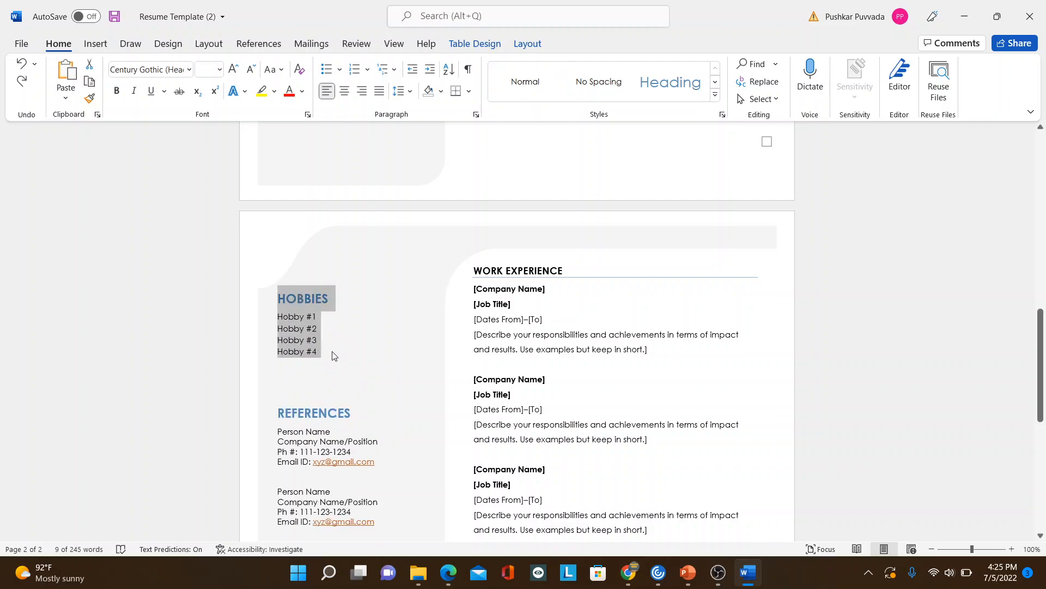
Step: Review the individual entries in the Hobbies section and the contact details in the References section on page 2
{"action": "triple_click", "coordinate": [328, 356]}
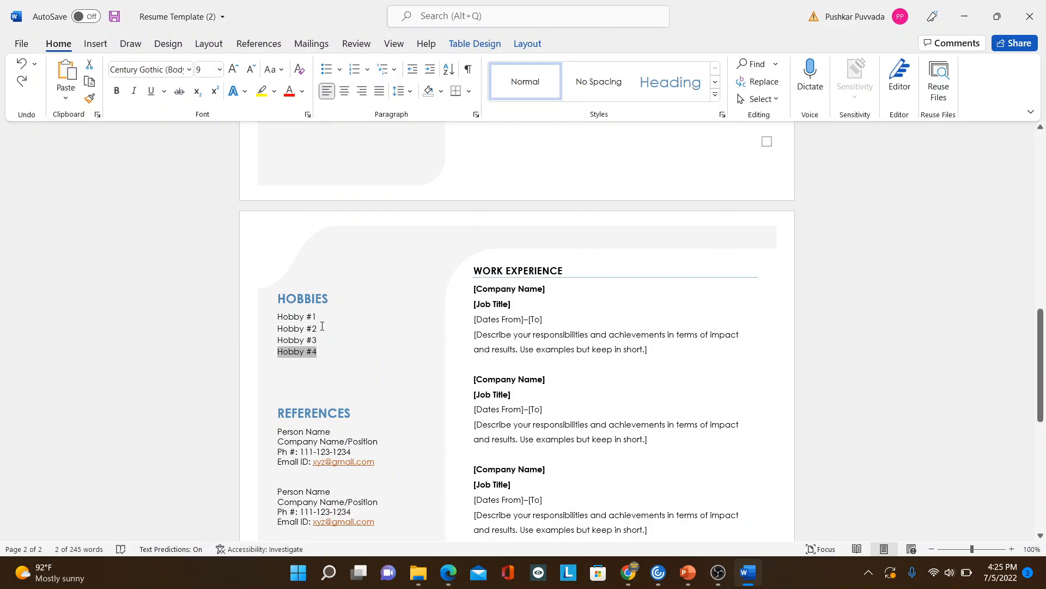
{"action": "triple_click", "coordinate": [323, 326]}
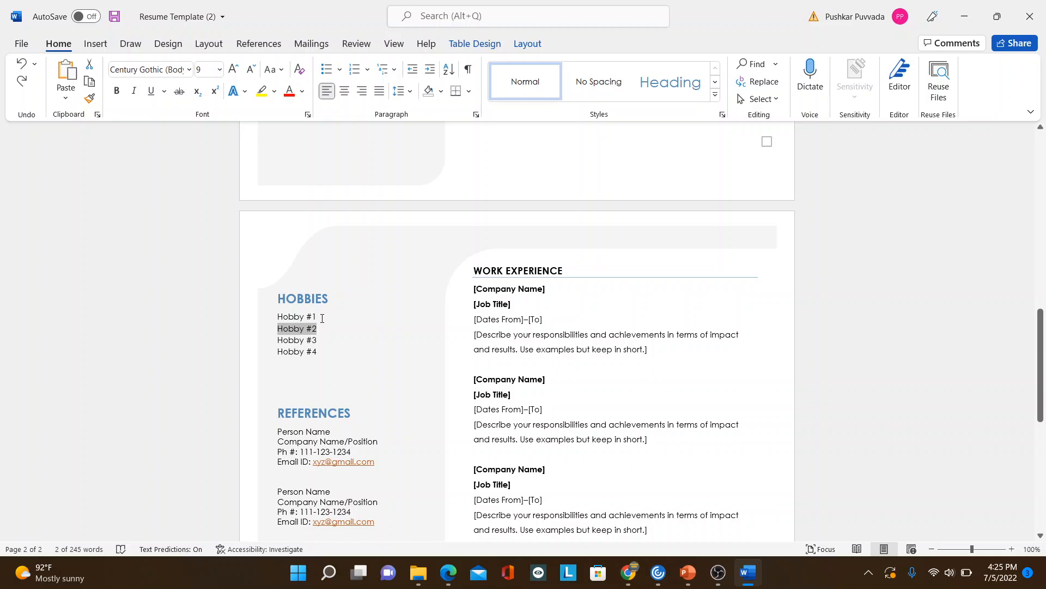
{"action": "triple_click", "coordinate": [321, 320]}
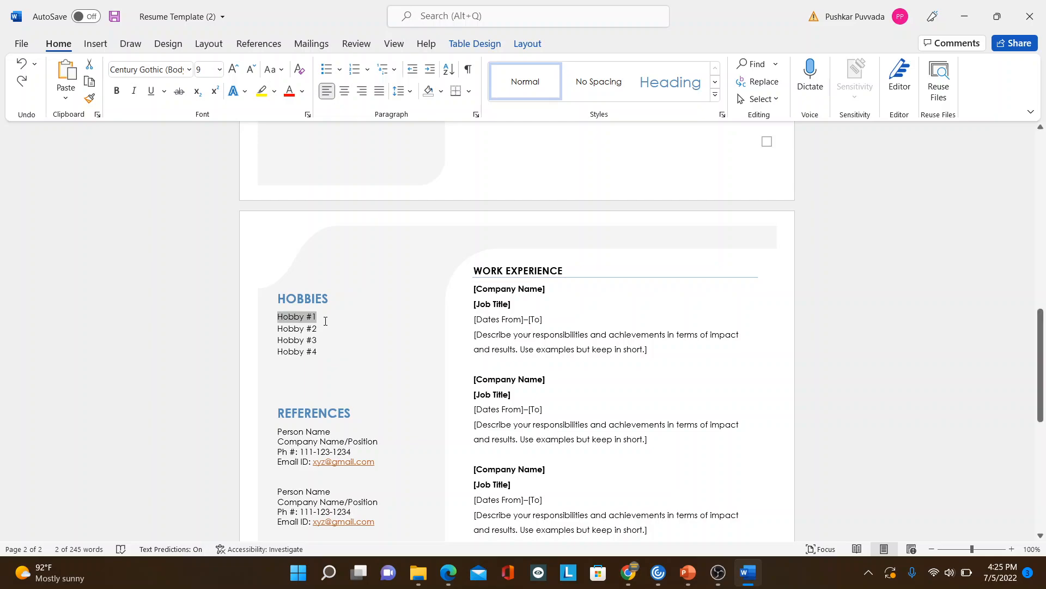
{"action": "triple_click", "coordinate": [322, 336]}
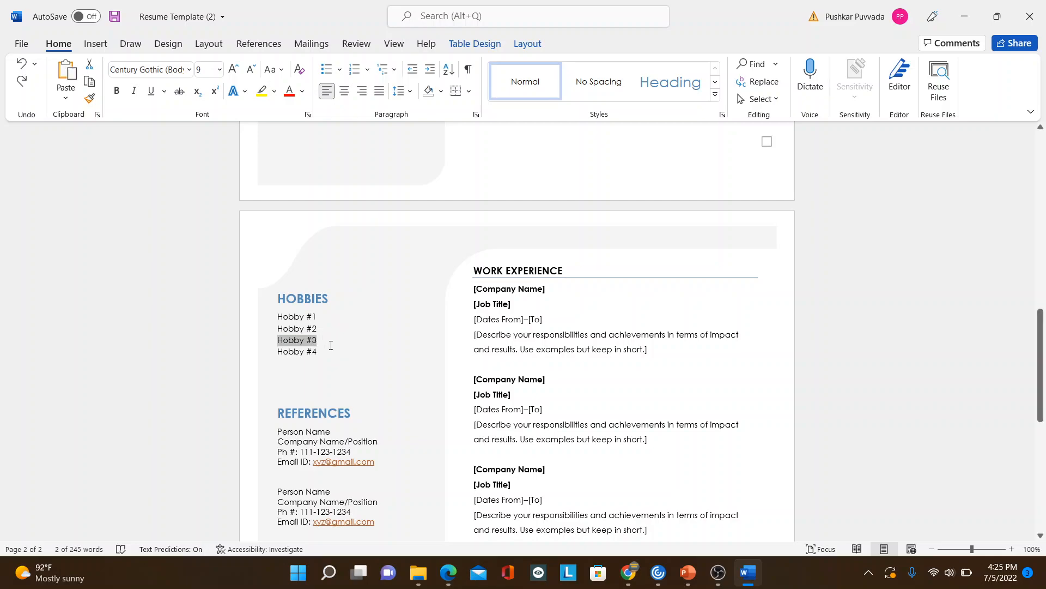
{"action": "left_click", "coordinate": [349, 429]}
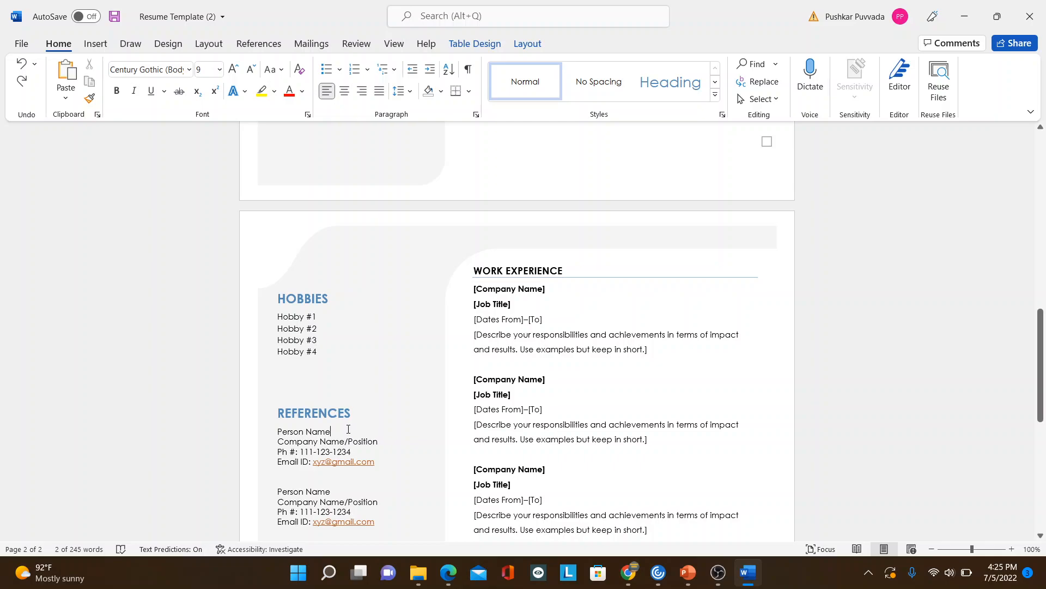
{"action": "key", "text": "Down"}
{"action": "key", "text": "Down"}
{"action": "key", "text": "Down"}
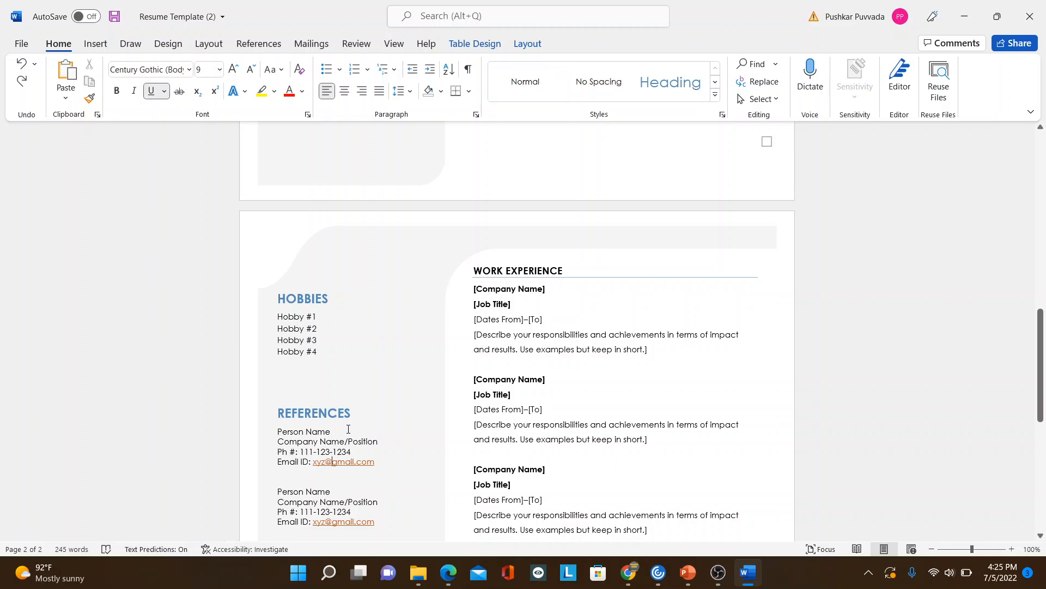
{"action": "key", "text": "Down"}
{"action": "key", "text": "Down"}
{"action": "key", "text": "Down"}
{"action": "key", "text": "Down"}
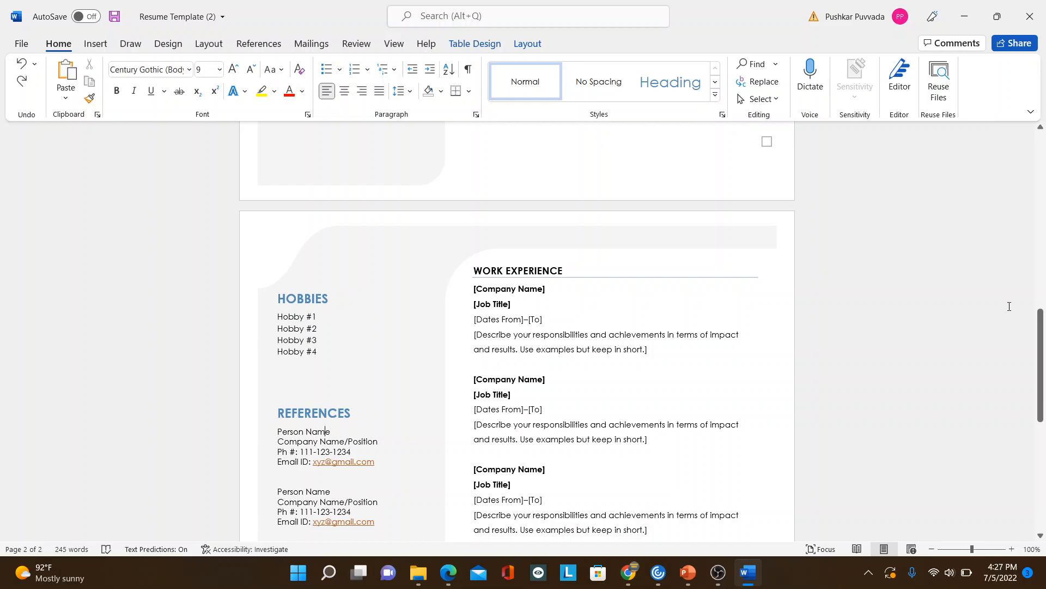
Step: Compare the top of page 1 with Resume Template.pdf in Microsoft Edge and return to the Word document
{"action": "left_click_drag", "start_coordinate": [1044, 374], "coordinate": [1045, 182]}
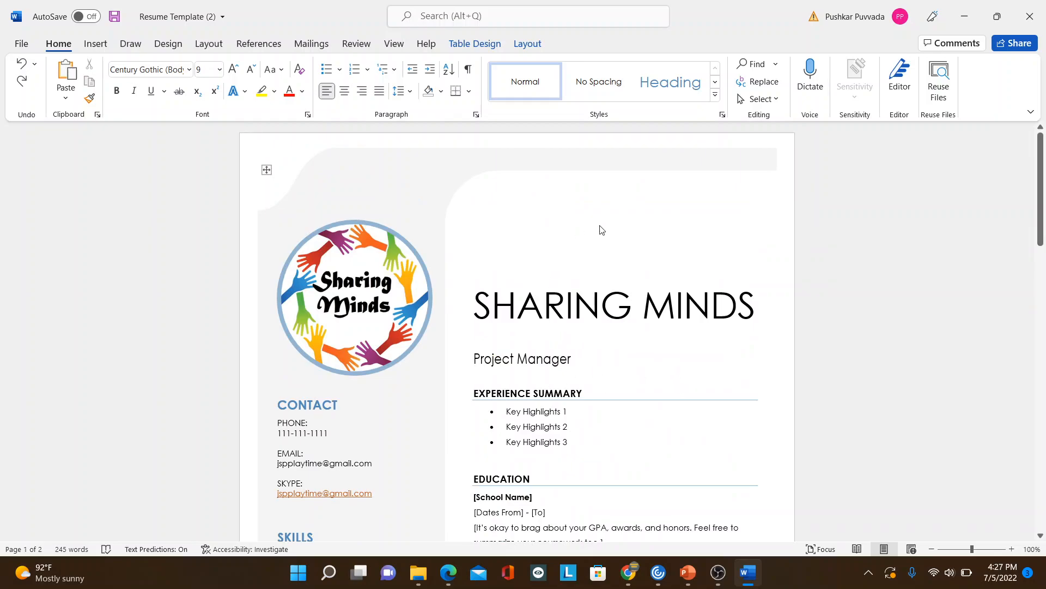
{"action": "left_click", "coordinate": [448, 572]}
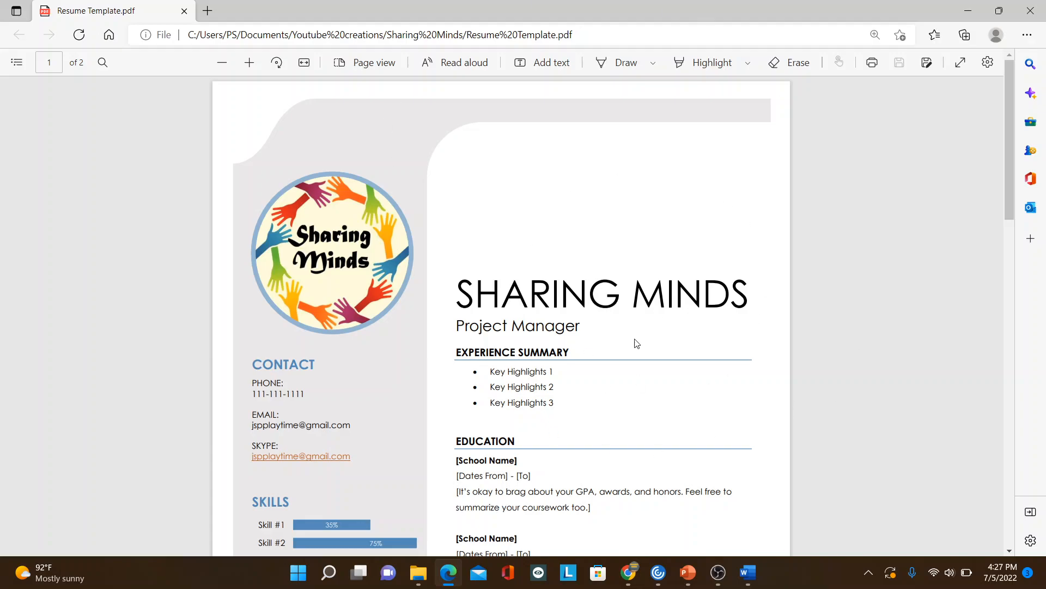
{"action": "key", "text": "alt+Tab"}
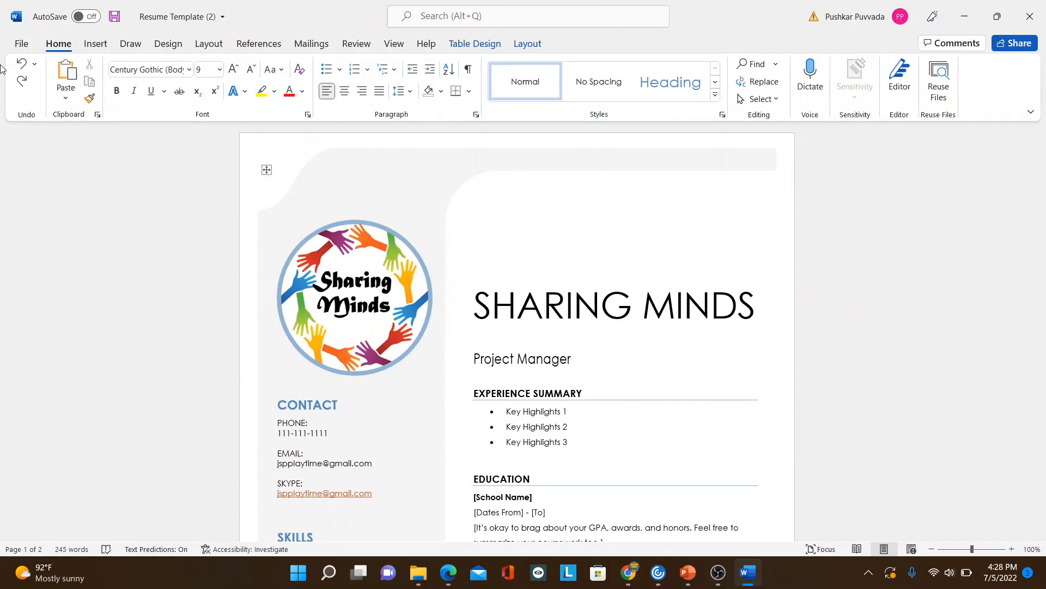
Step: Open the PDF/XPS export dialog for the customized resume document
{"action": "left_click", "coordinate": [21, 44]}
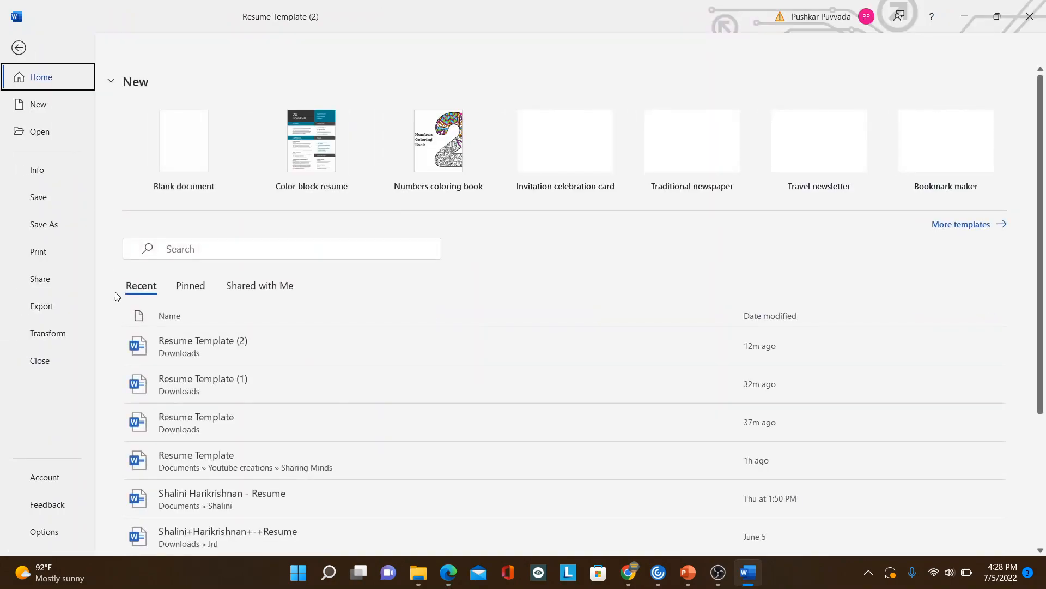
{"action": "left_click", "coordinate": [44, 307]}
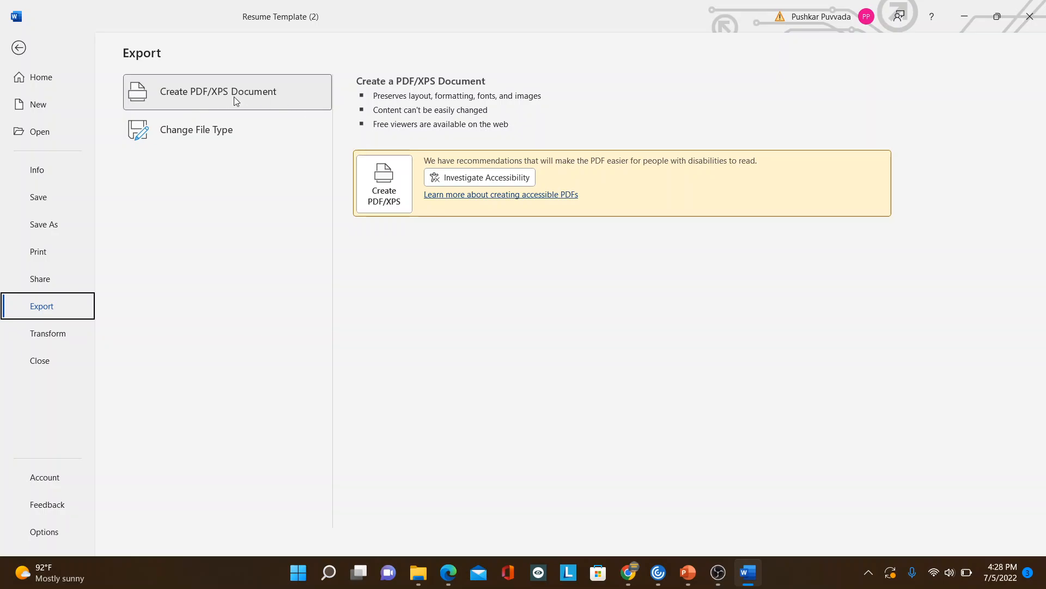
{"action": "left_click", "coordinate": [396, 203]}
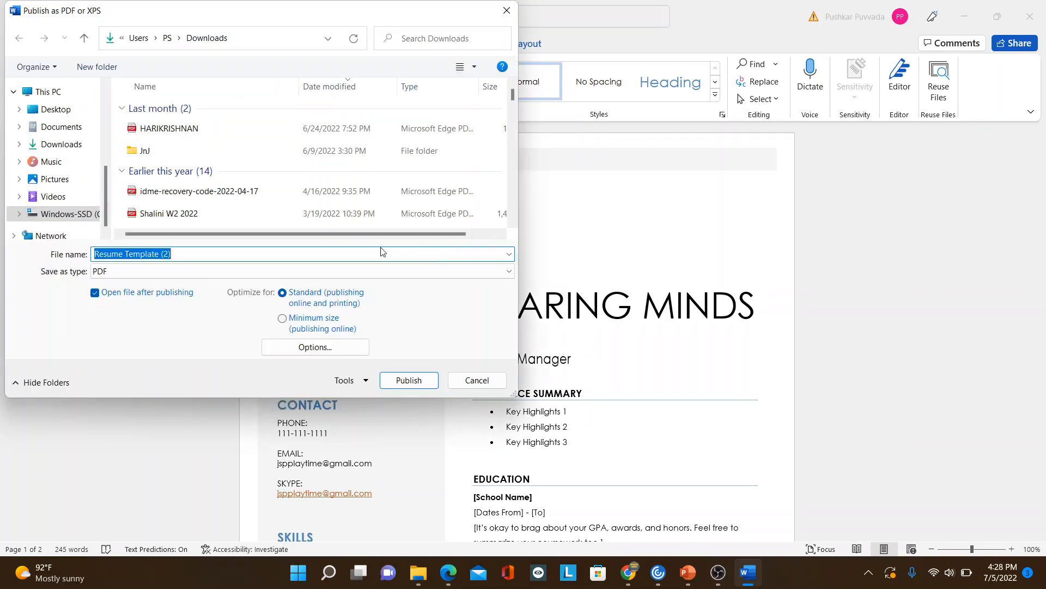